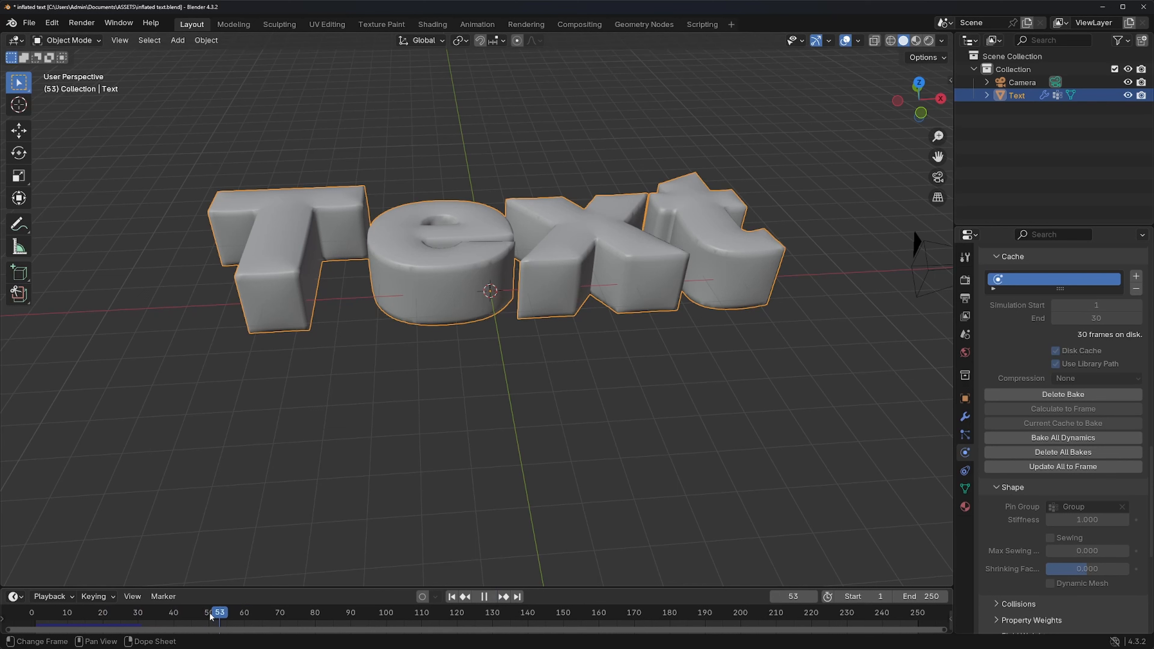
# Scrub through the baked inflation of the text, and delete the existing cloth bake.
pyautogui.press('space')
pyautogui.moveTo(44, 607)
pyautogui.mouseDown()
pyautogui.moveTo(71, 606)
pyautogui.moveTo(53, 604)
pyautogui.mouseUp()
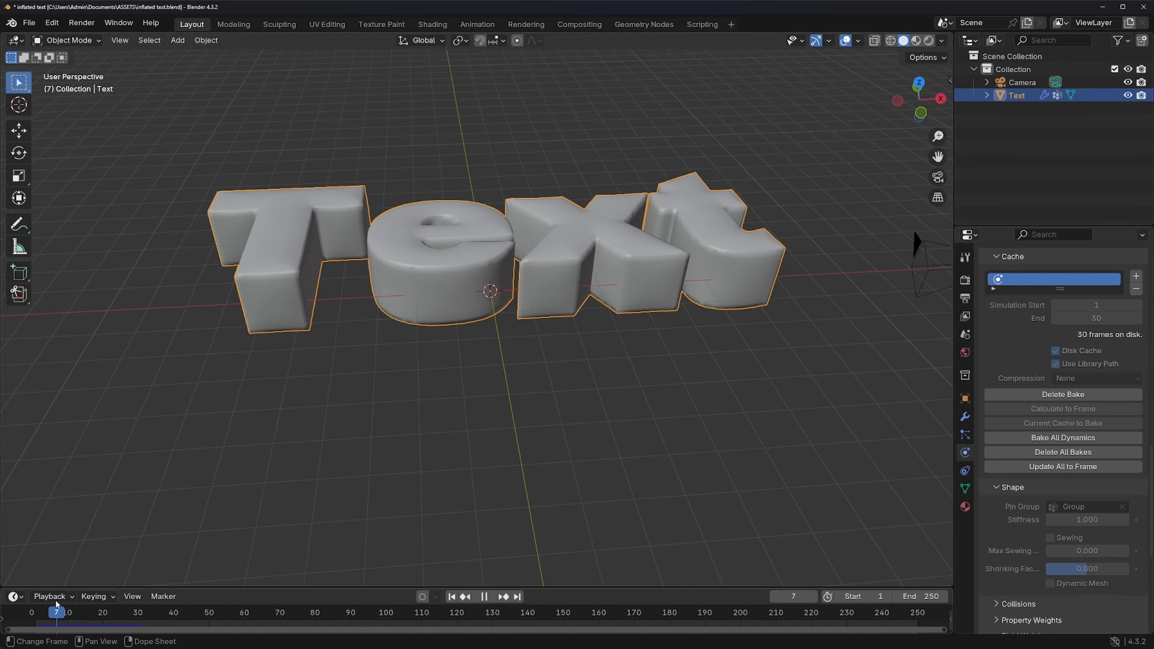
pyautogui.click(1074, 396)
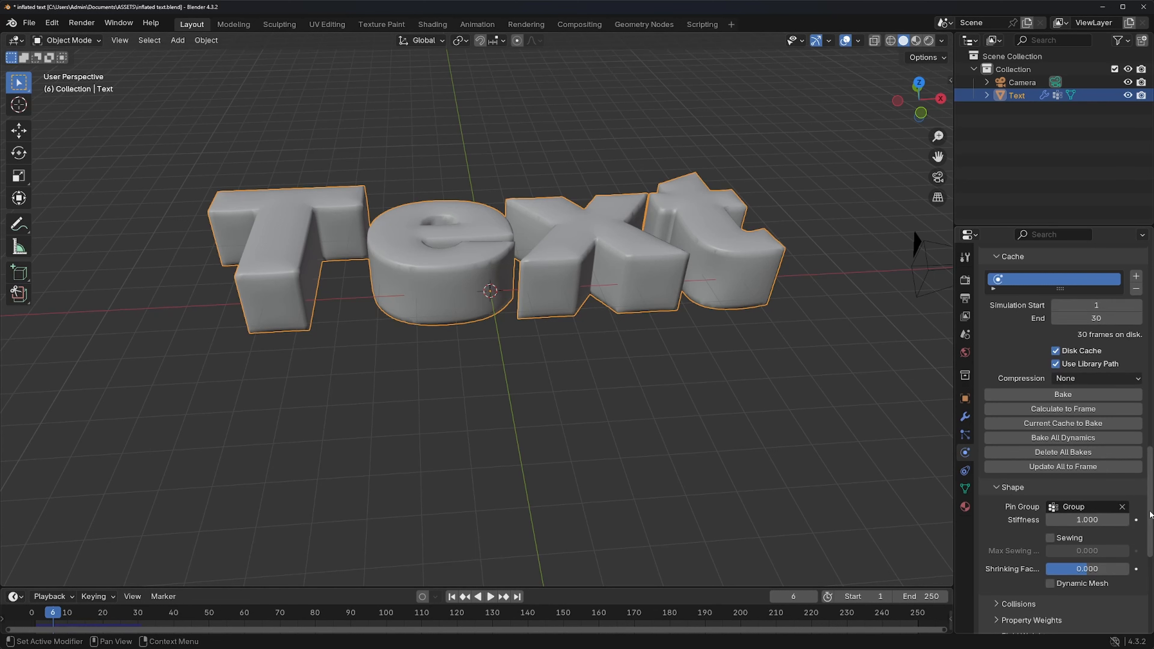
# Set the cloth's vertex mass to 1 kg and enable its Sewing and Dynamic Mesh options.
pyautogui.scroll(-3, 1063, 439)
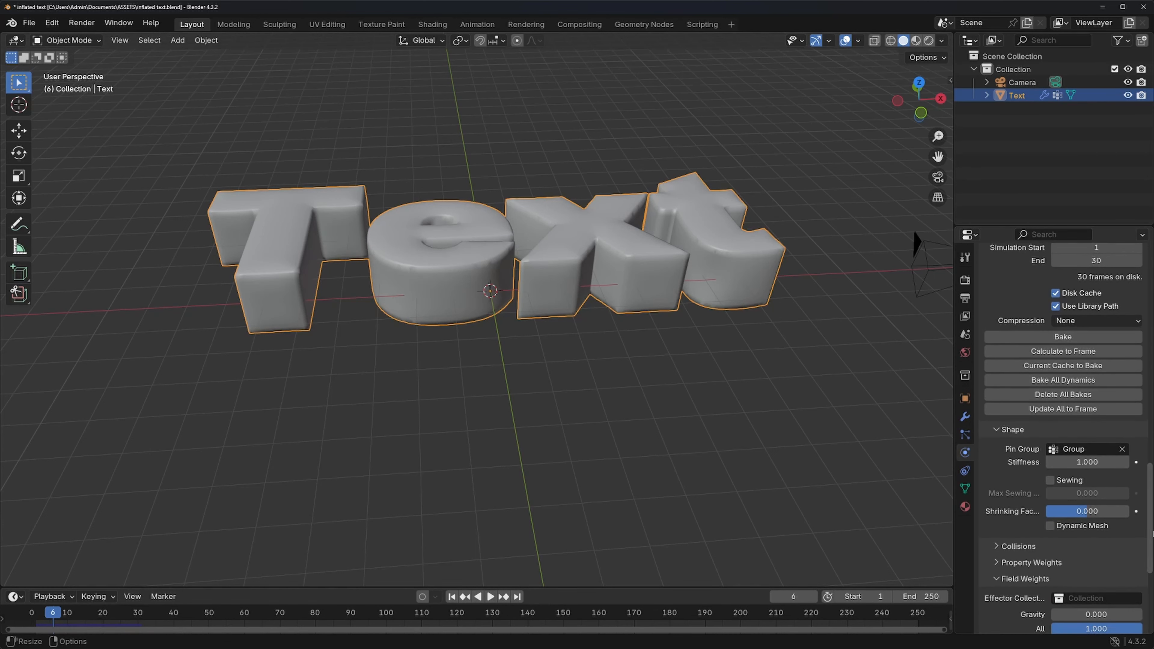
pyautogui.scroll(20, 1090, 497)
pyautogui.moveTo(53, 612); pyautogui.dragTo(46, 613)
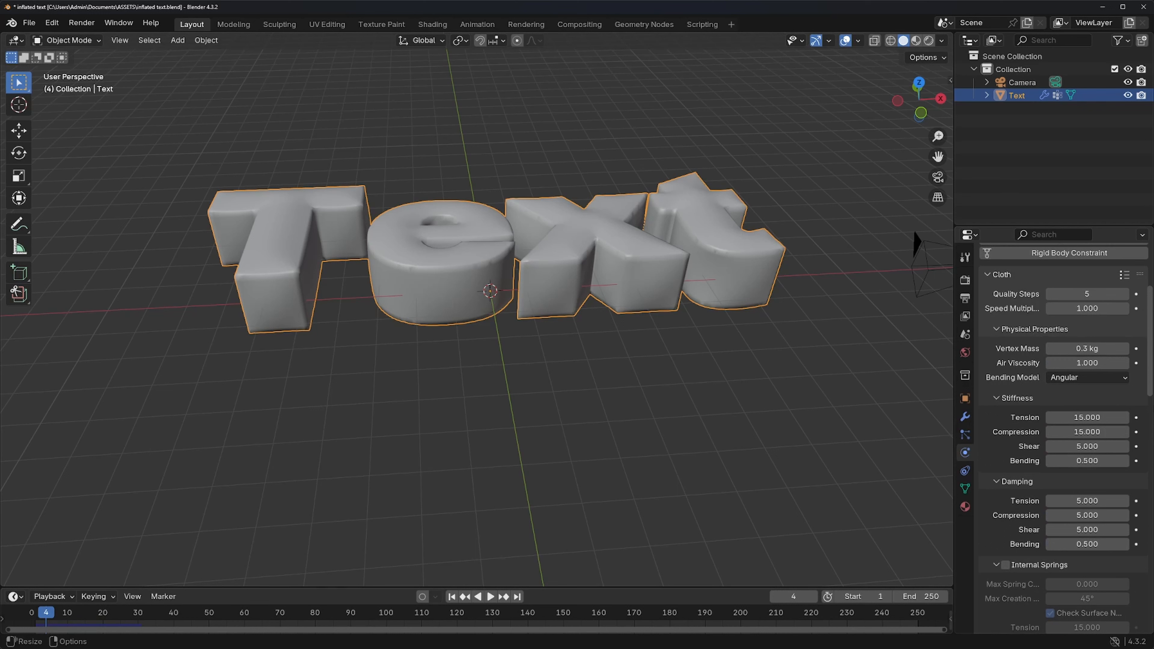
pyautogui.scroll(-6, 1093, 334)
pyautogui.scroll(5, 1092, 334)
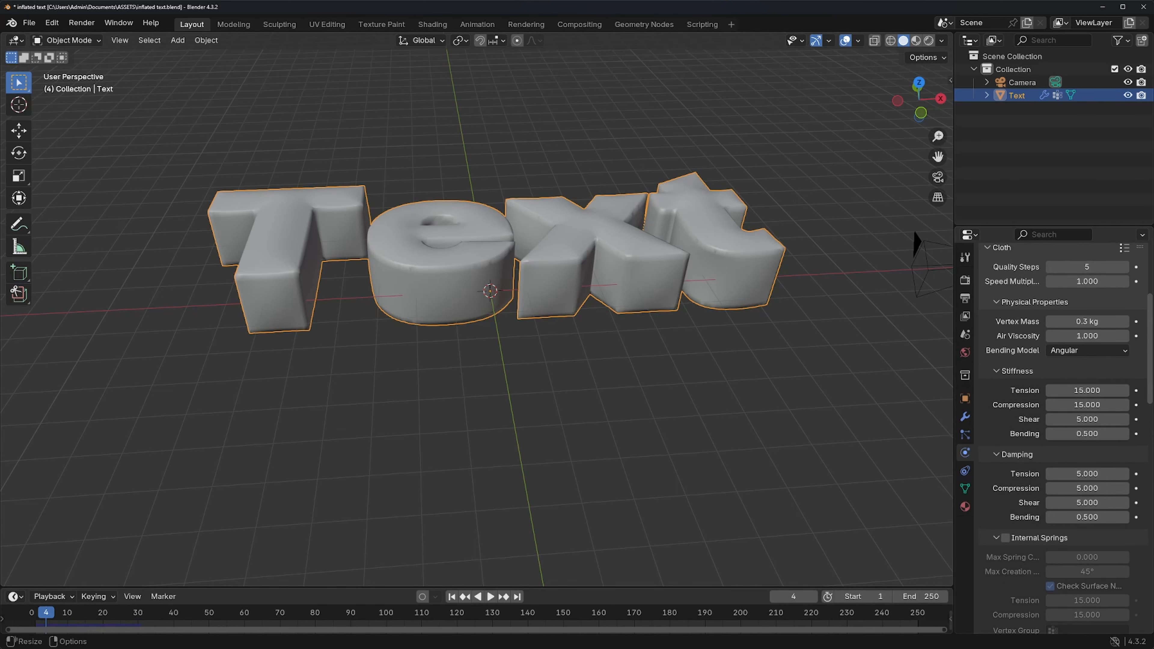
pyautogui.click(1078, 323)
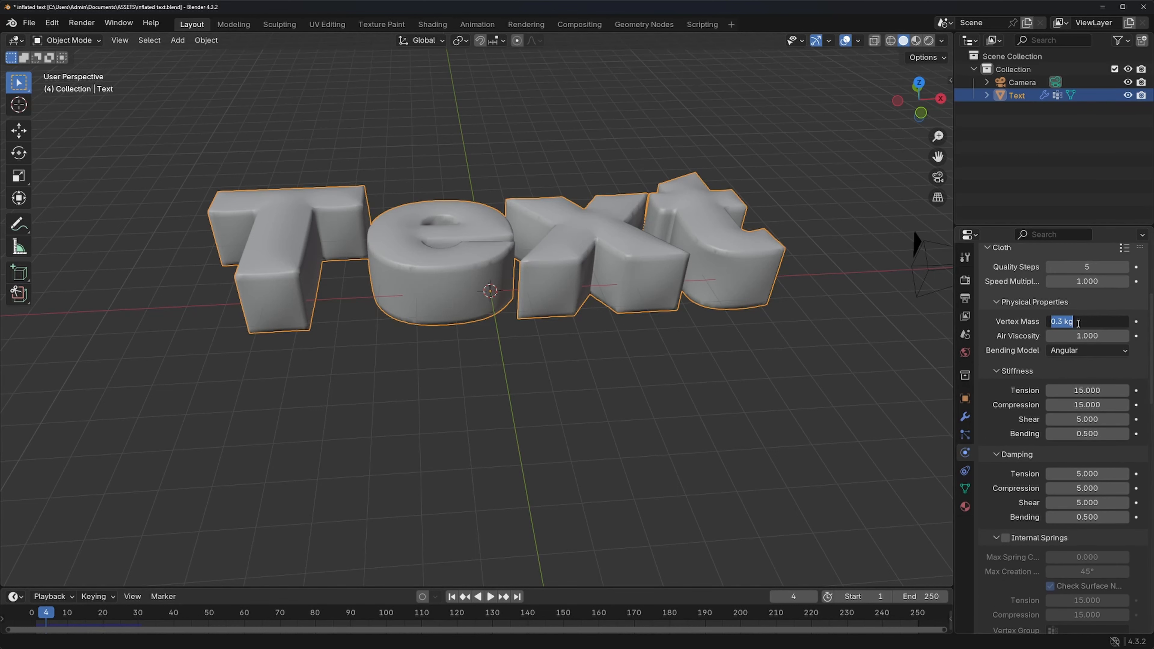
pyautogui.write('1')
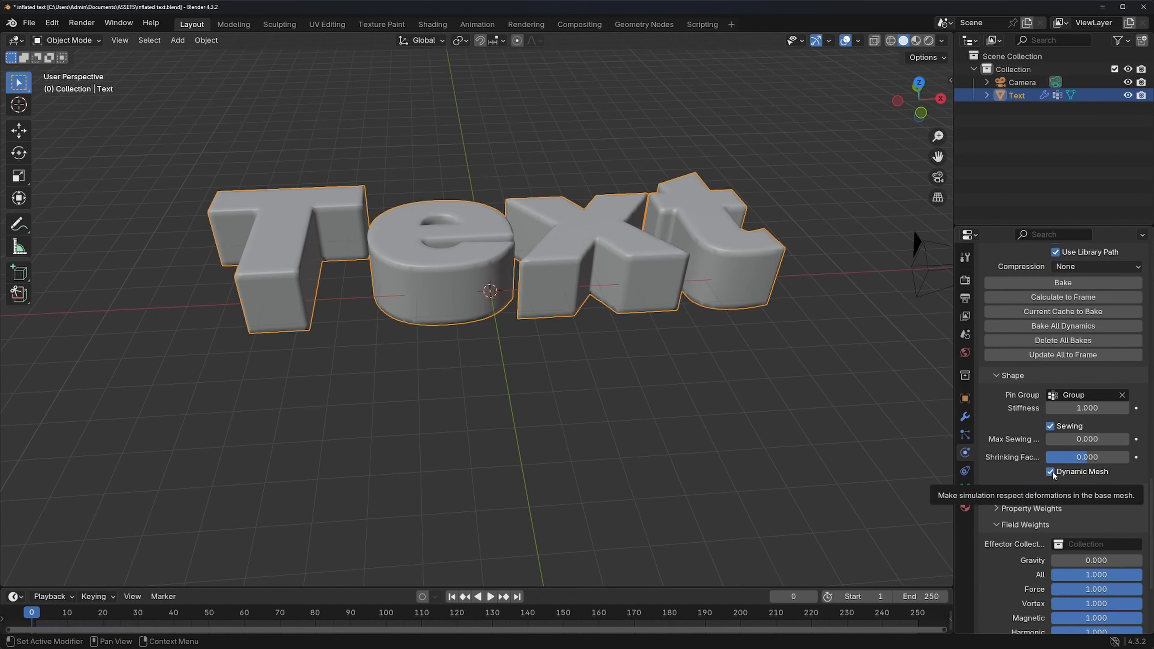
# Set the cloth's max sewing force to 1 and shrinking factor to about -0.108, and preview the simulation on the timeline.
pyautogui.moveTo(1086, 458); pyautogui.dragTo(1082, 459)
pyautogui.press('space')
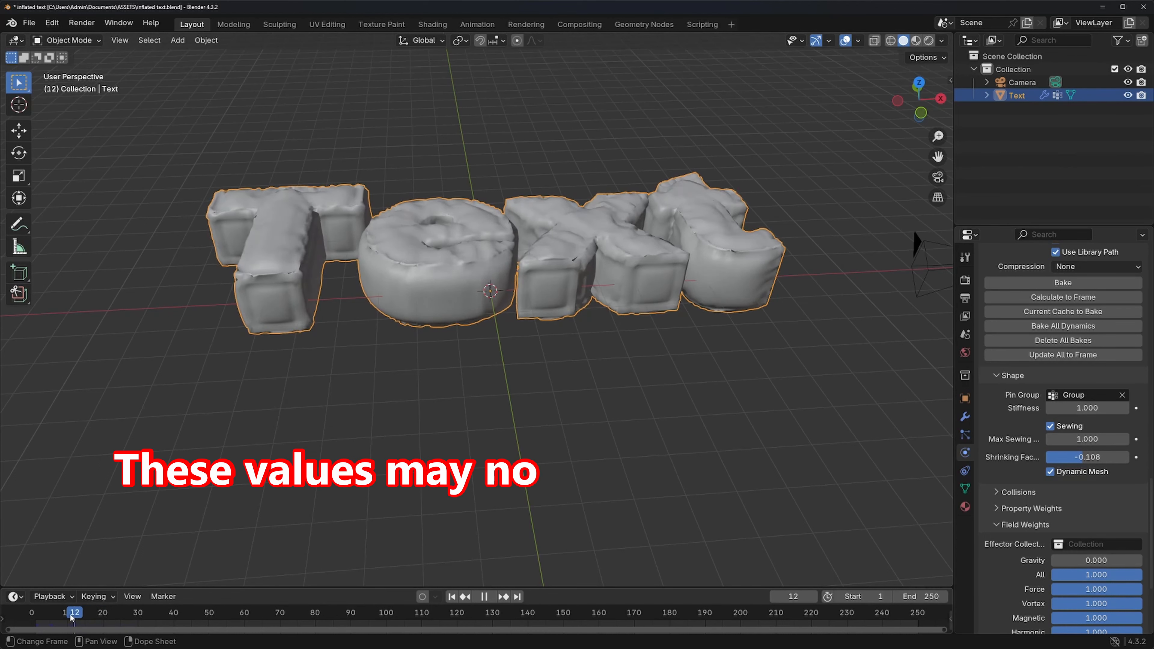
pyautogui.moveTo(71, 615); pyautogui.dragTo(96, 637)
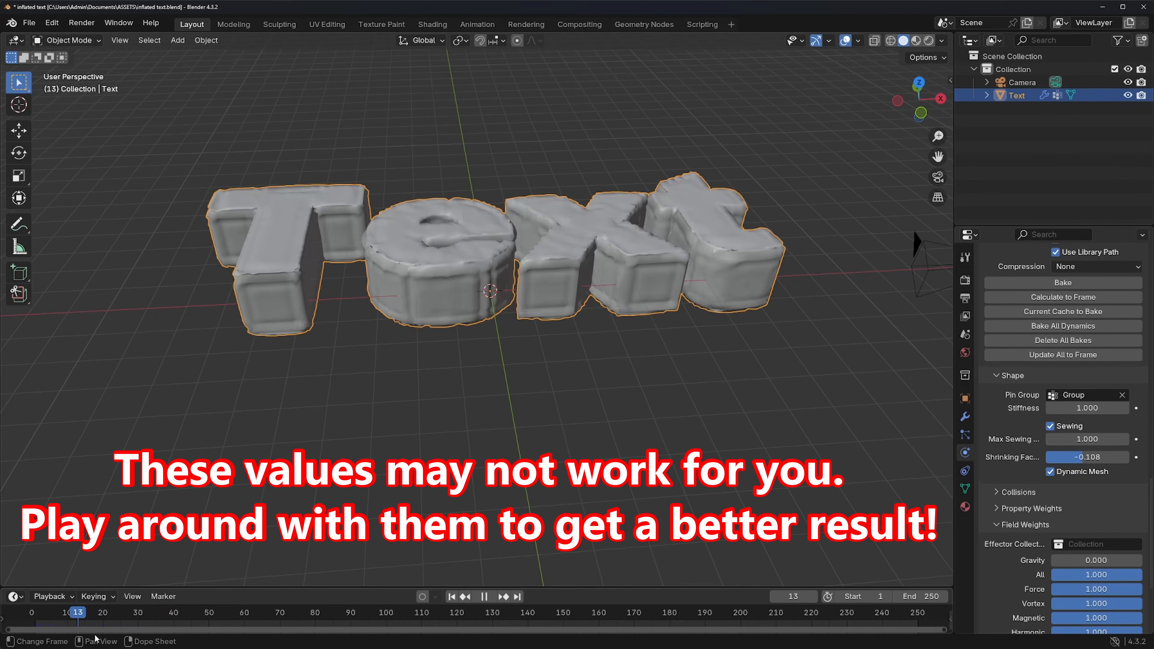
pyautogui.press('Escape')
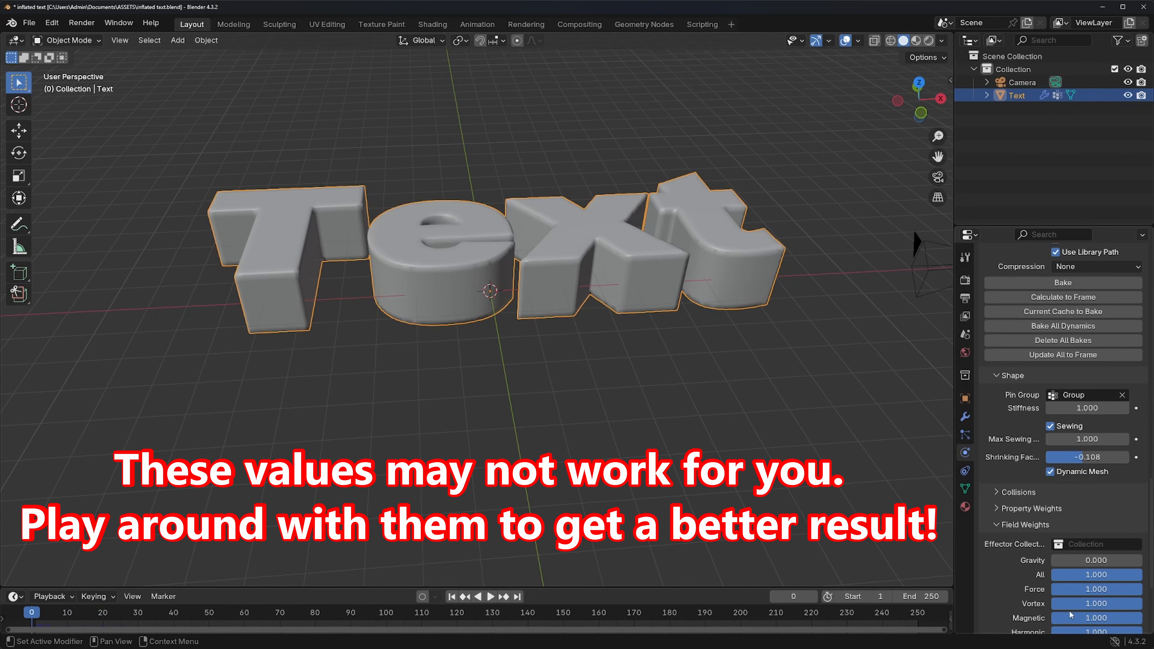
# Bake the text's cloth simulation, play back the inflation, and return to frame 1.
pyautogui.click(1062, 282)
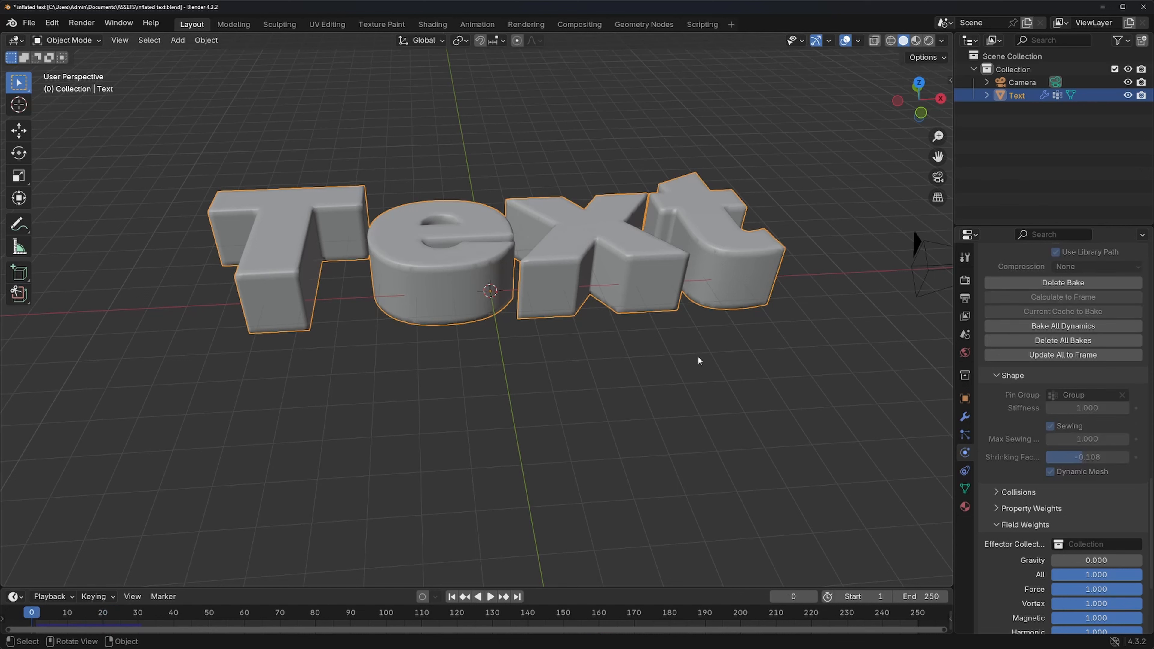
pyautogui.click(490, 596)
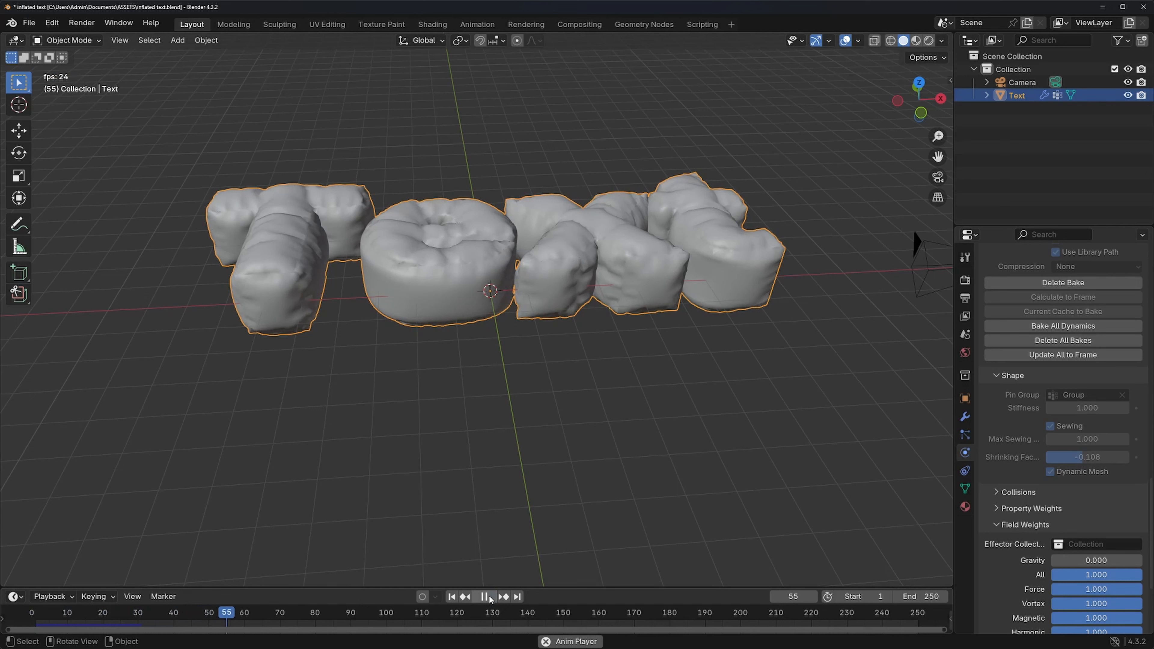
pyautogui.click(485, 597)
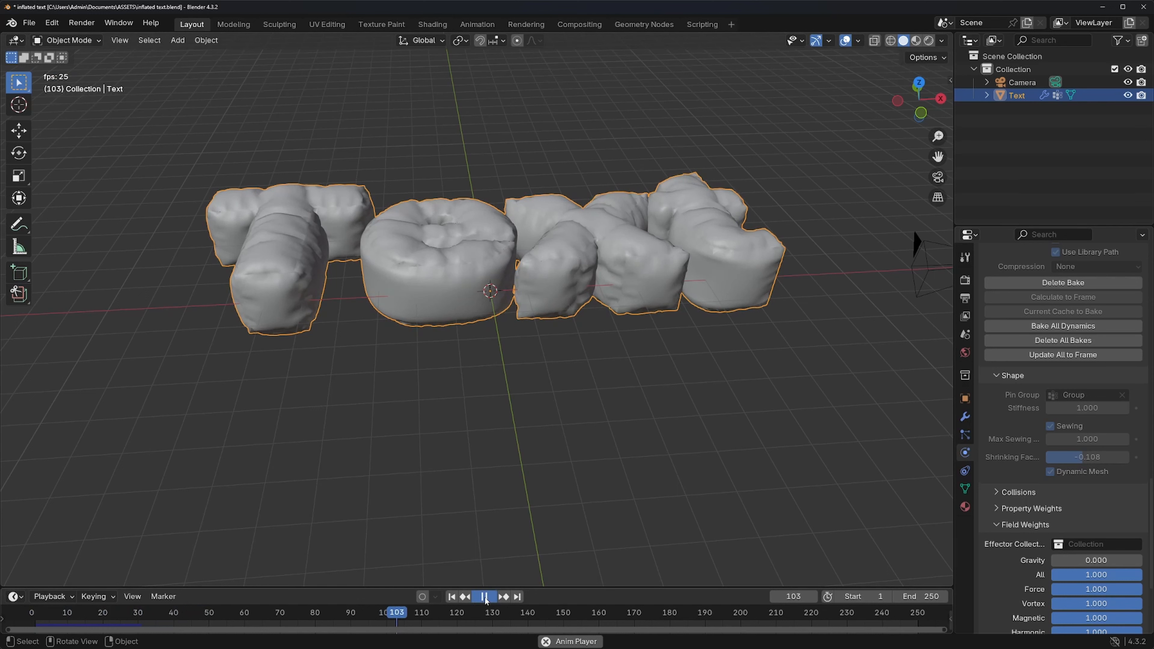
pyautogui.moveTo(398, 614); pyautogui.dragTo(35, 613)
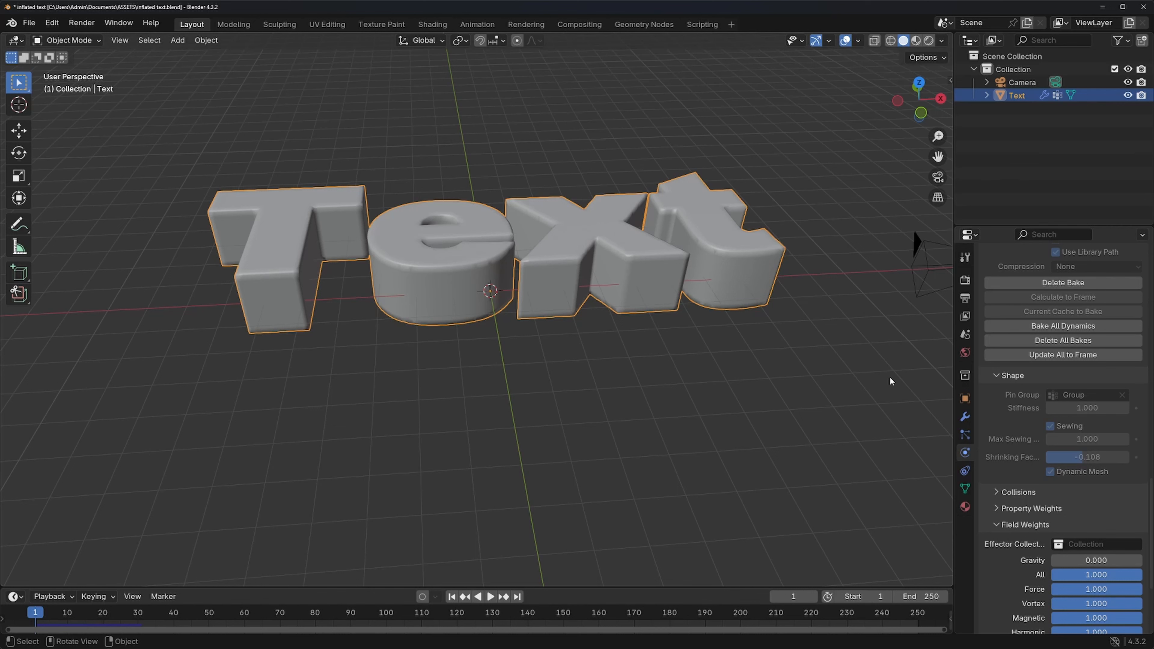
# Add a Subdivision Surface modifier to the text with 2 viewport levels.
pyautogui.click(965, 417)
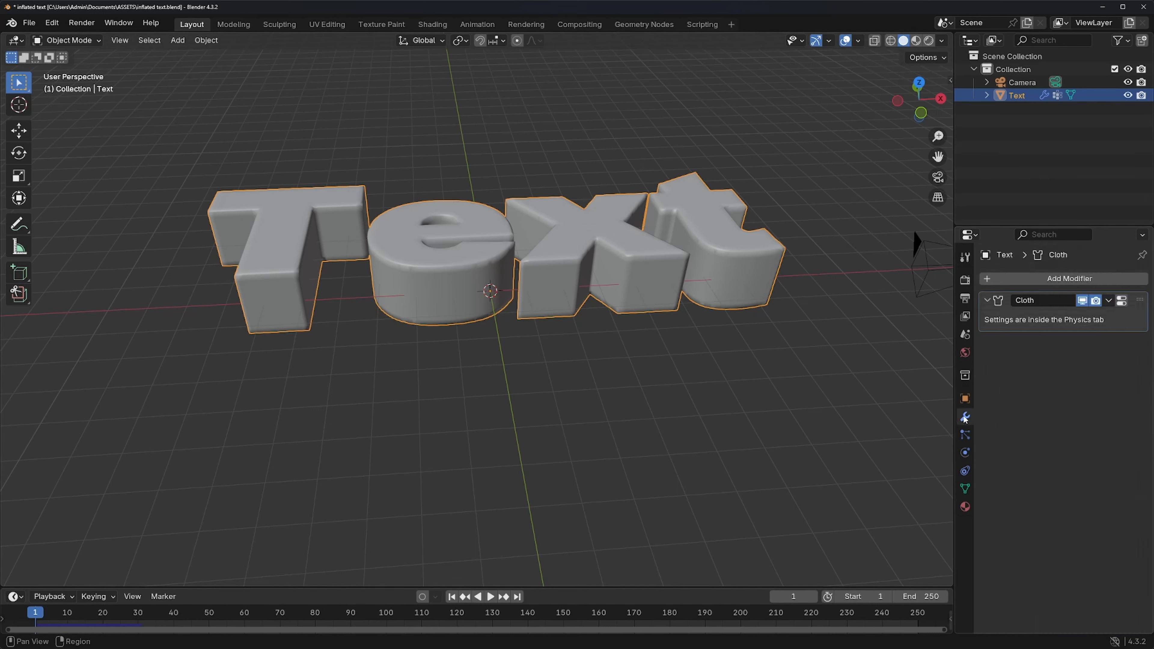
pyautogui.click(1059, 279)
pyautogui.moveTo(1011, 284)
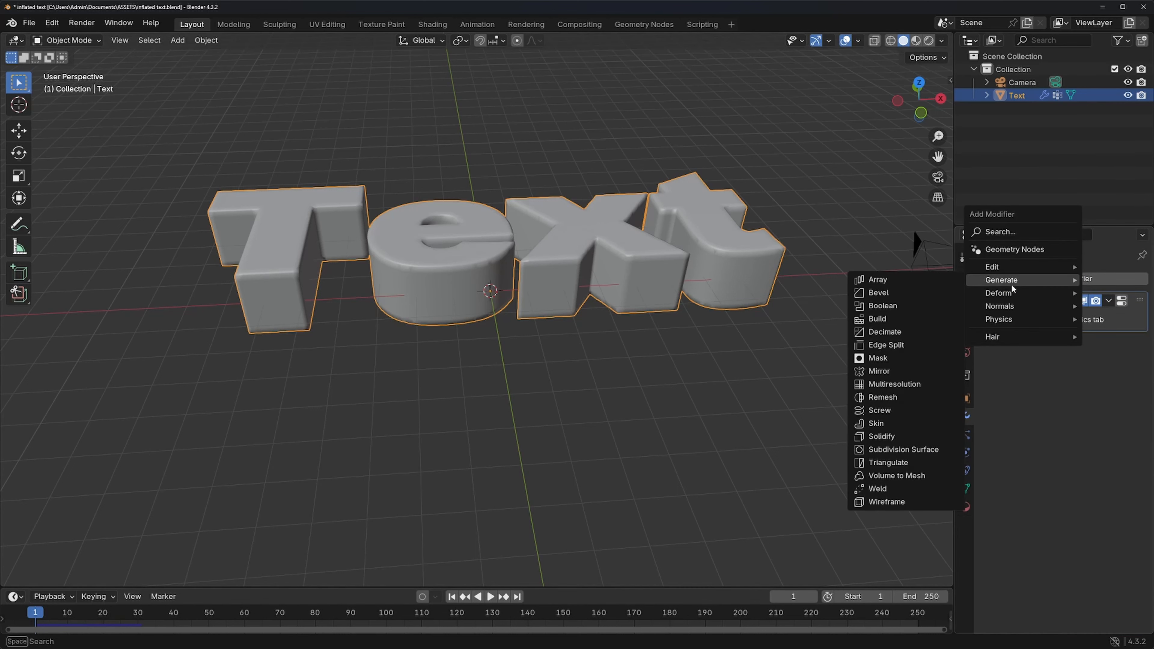
pyautogui.click(923, 450)
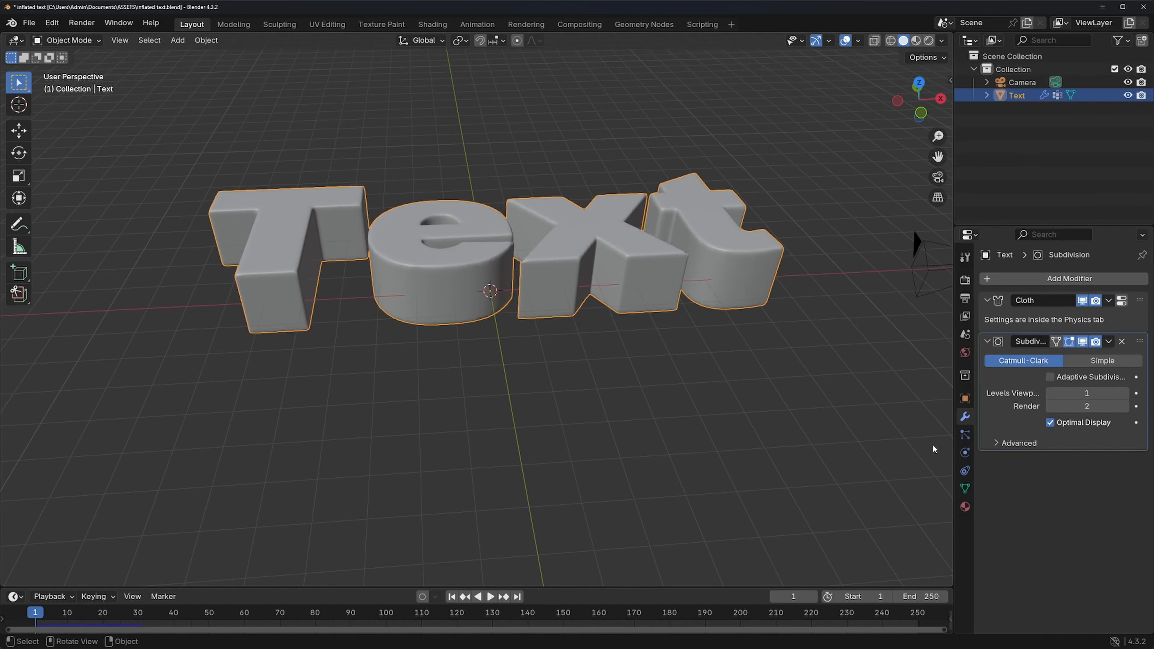
pyautogui.click(1124, 394)
# Scrub through the smoothed inflation on the timeline and stop at frame 31.
pyautogui.press('space')
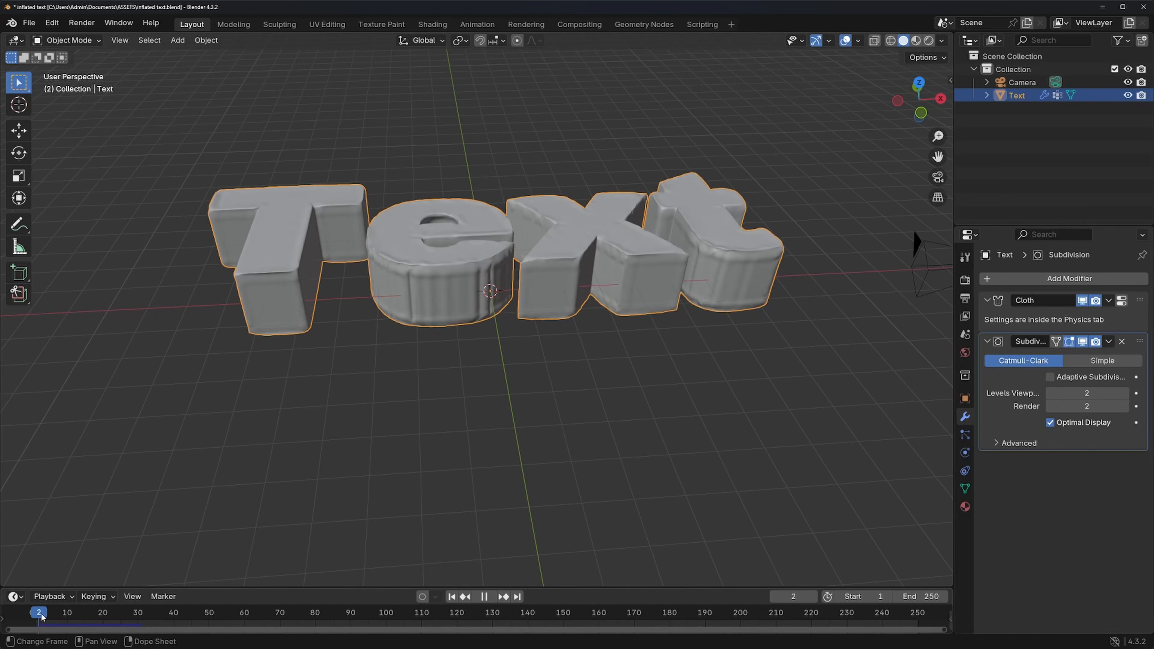
pyautogui.moveTo(76, 617)
pyautogui.mouseDown()
pyautogui.moveTo(35, 617)
pyautogui.moveTo(75, 616)
pyautogui.moveTo(53, 617)
pyautogui.mouseUp()
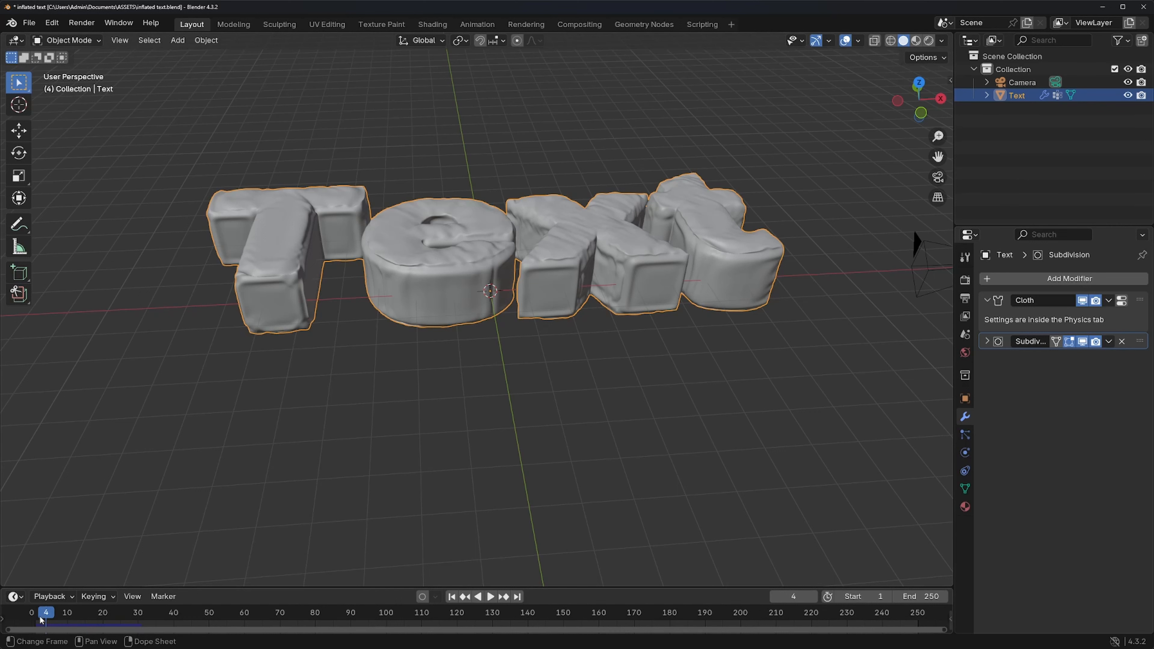
pyautogui.moveTo(44, 617); pyautogui.dragTo(71, 619)
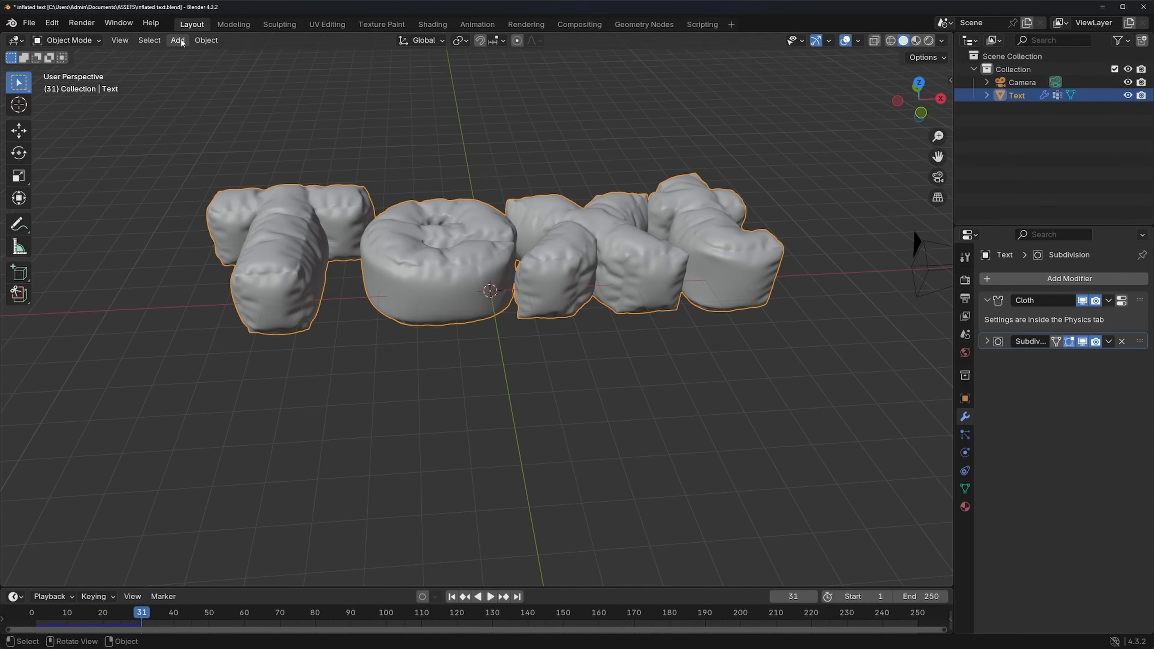
# Add a plane at the origin and scale it up to about 40.7 m square as a floor.
pyautogui.click(178, 40)
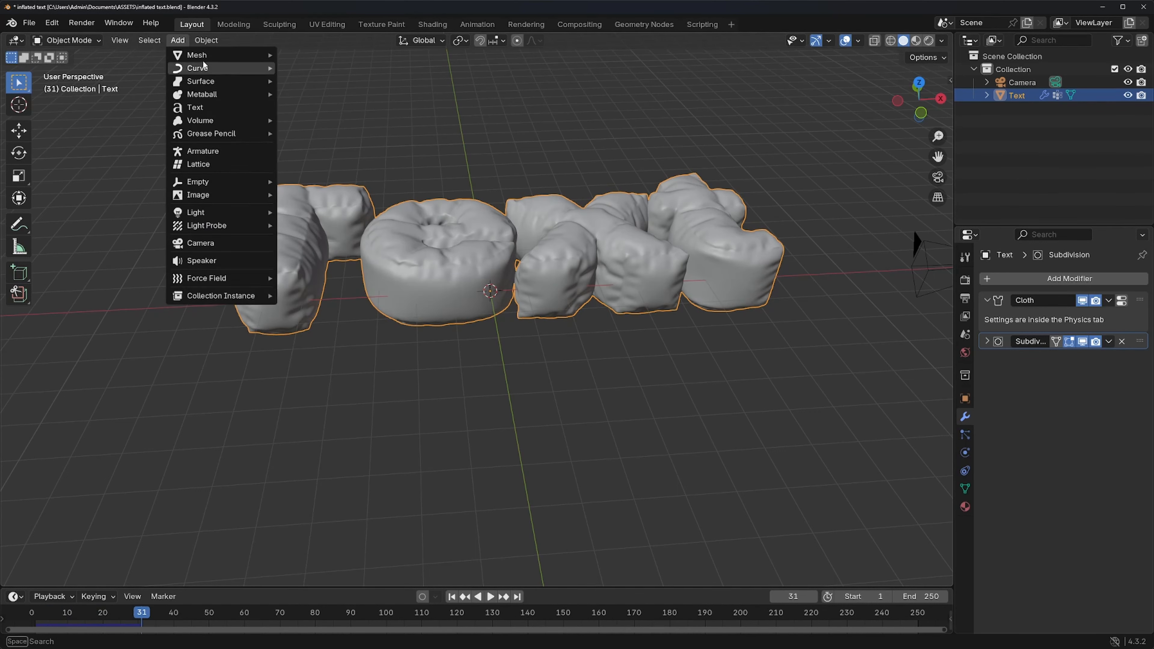
pyautogui.moveTo(255, 55)
pyautogui.click(327, 55)
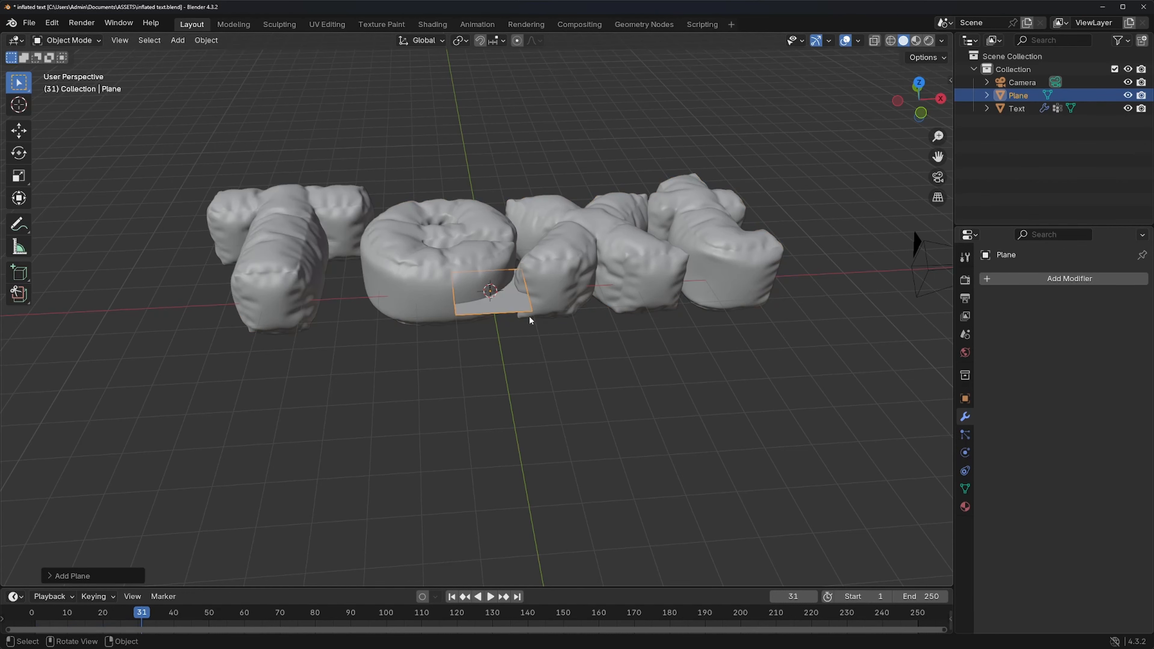
pyautogui.press('s')
pyautogui.click(482, 440)
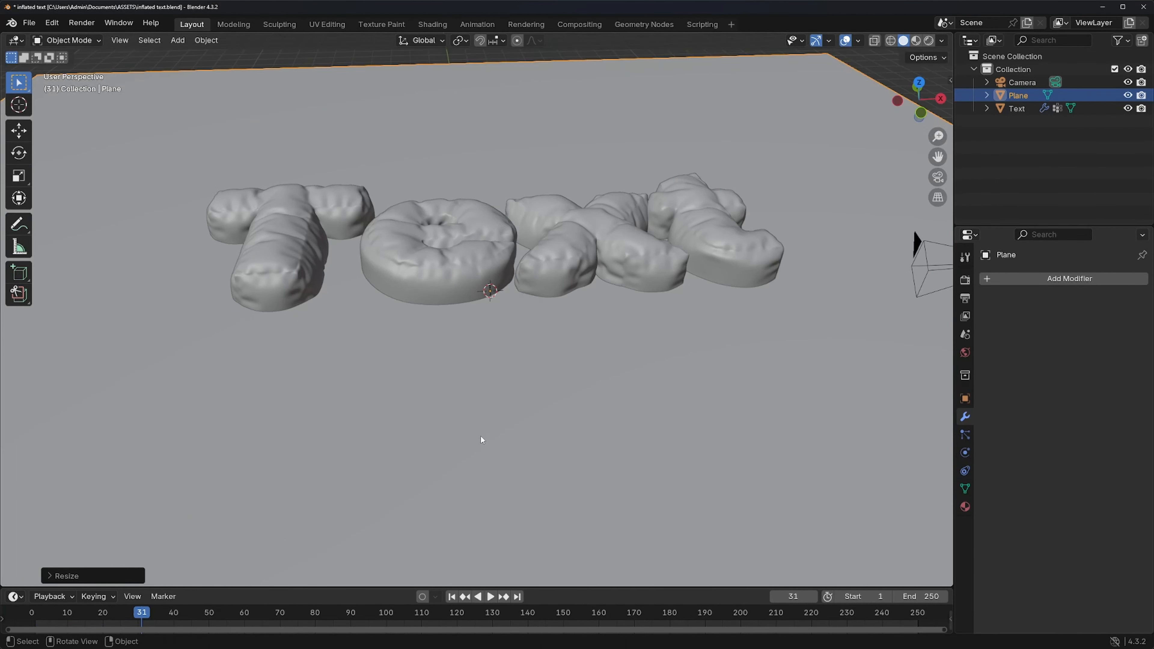
# Lower the floor plane along the Z axis to about -1.41 m so it sits beneath the inflated letters.
pyautogui.scroll(-2, 482, 440)
pyautogui.moveTo(503, 331); pyautogui.dragTo(514, 344, button='middle')
pyautogui.press('g')
pyautogui.press('z')
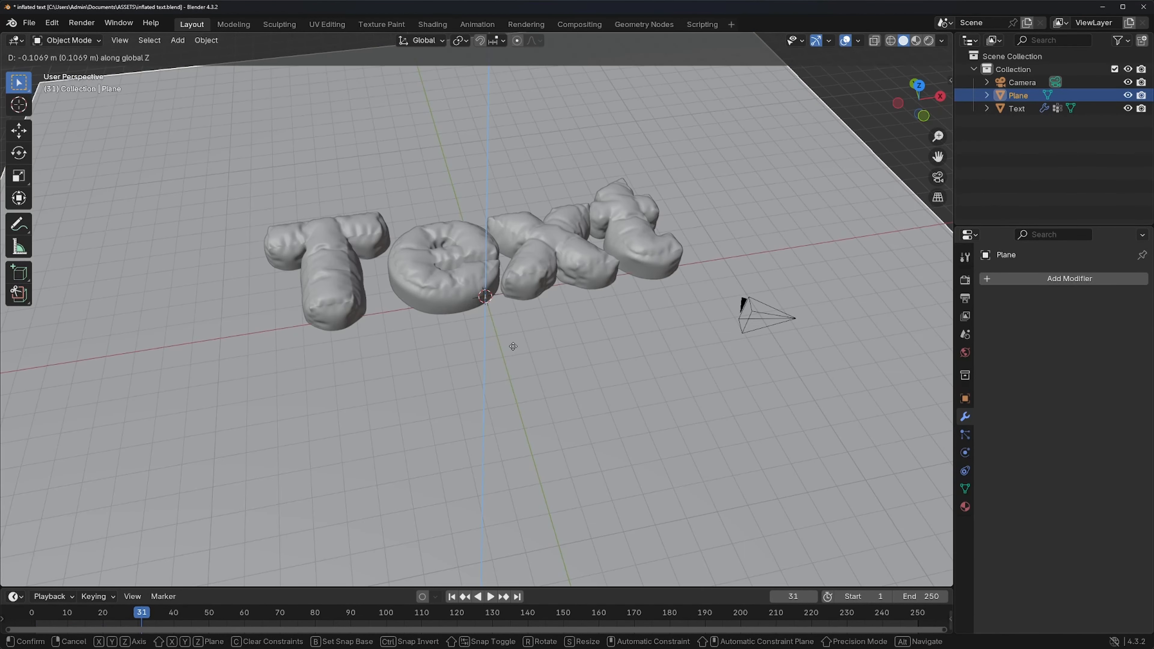
pyautogui.click(513, 354)
pyautogui.moveTo(919, 99); pyautogui.dragTo(907, 56)
pyautogui.press('g')
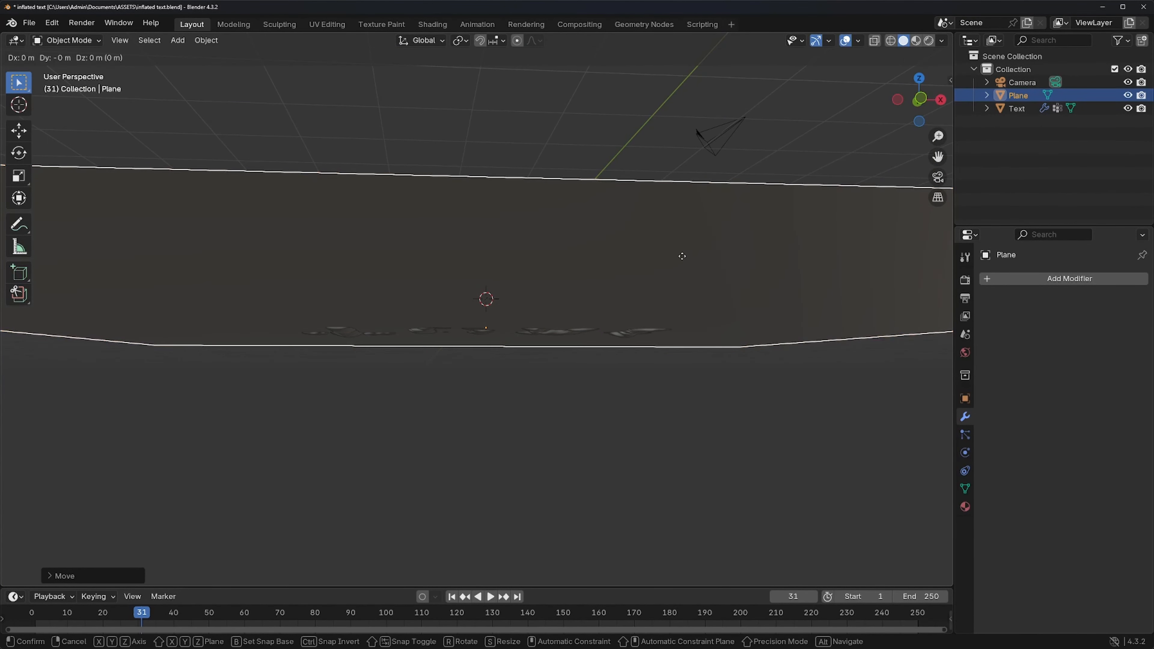
pyautogui.press('z')
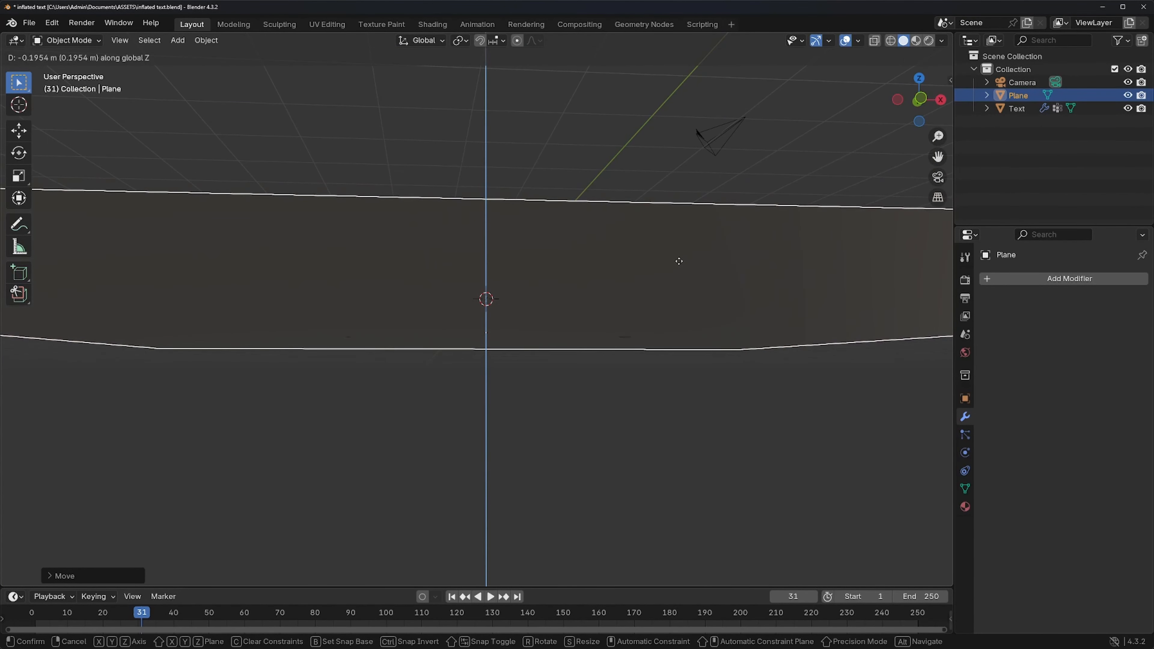
pyautogui.click(678, 267)
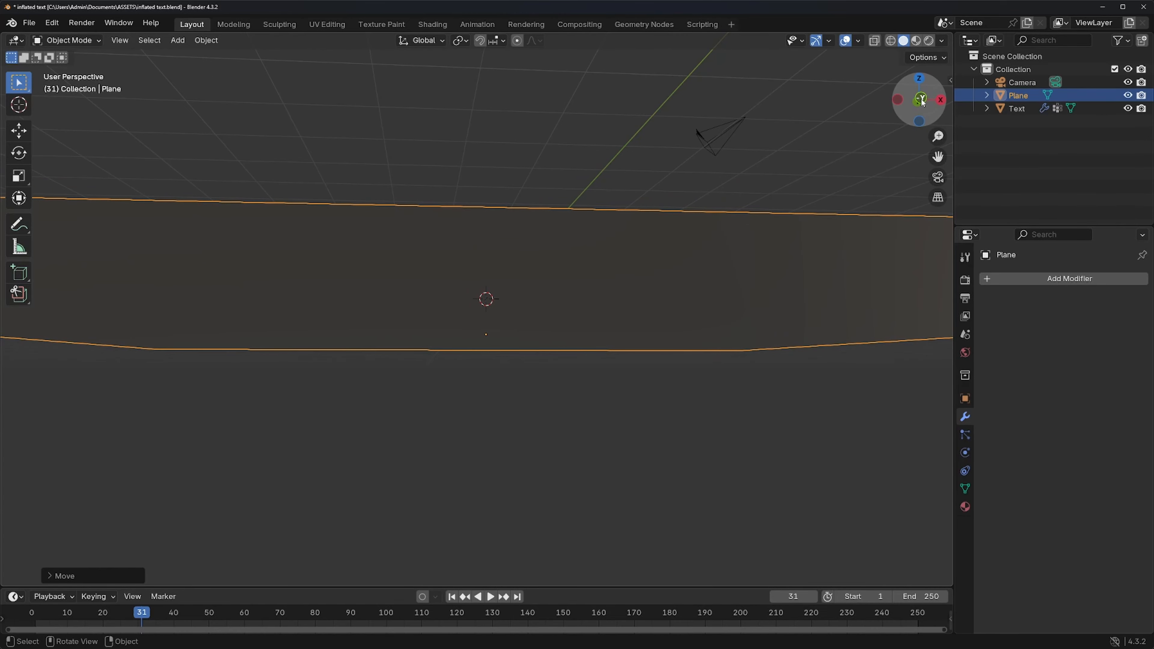
pyautogui.moveTo(920, 100); pyautogui.dragTo(943, 105)
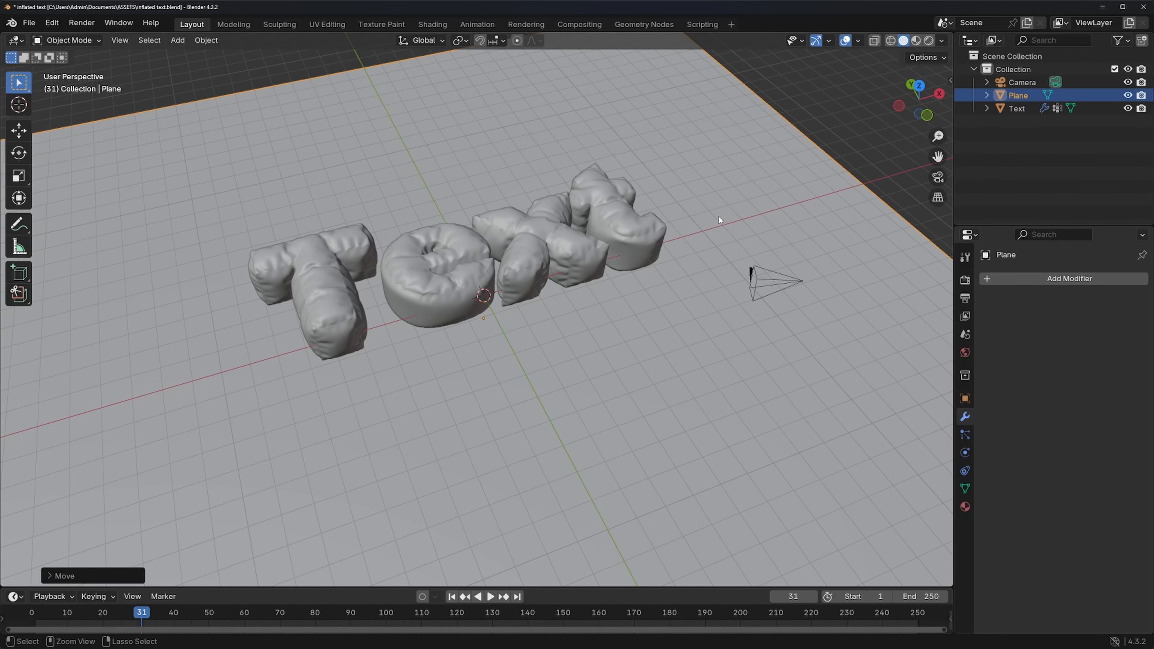
# Align the camera to the current view of the text and lock the camera to the view.
pyautogui.press('ctrl')
pyautogui.press('ctrl+alt+KP_0')
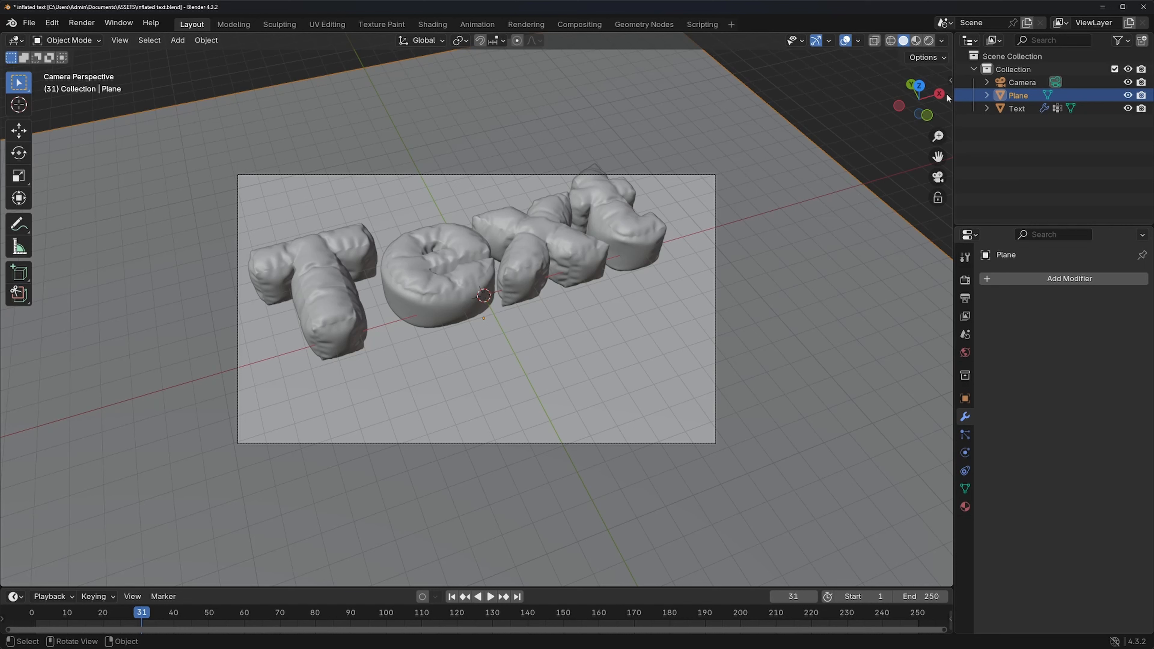
pyautogui.press('n')
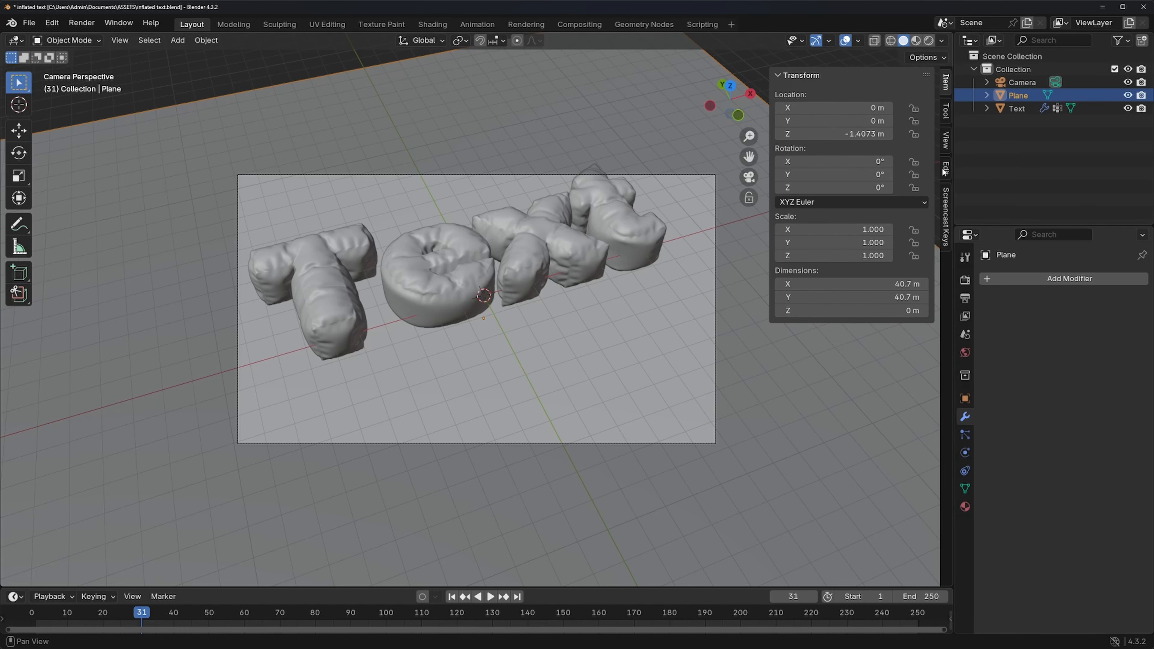
pyautogui.click(946, 141)
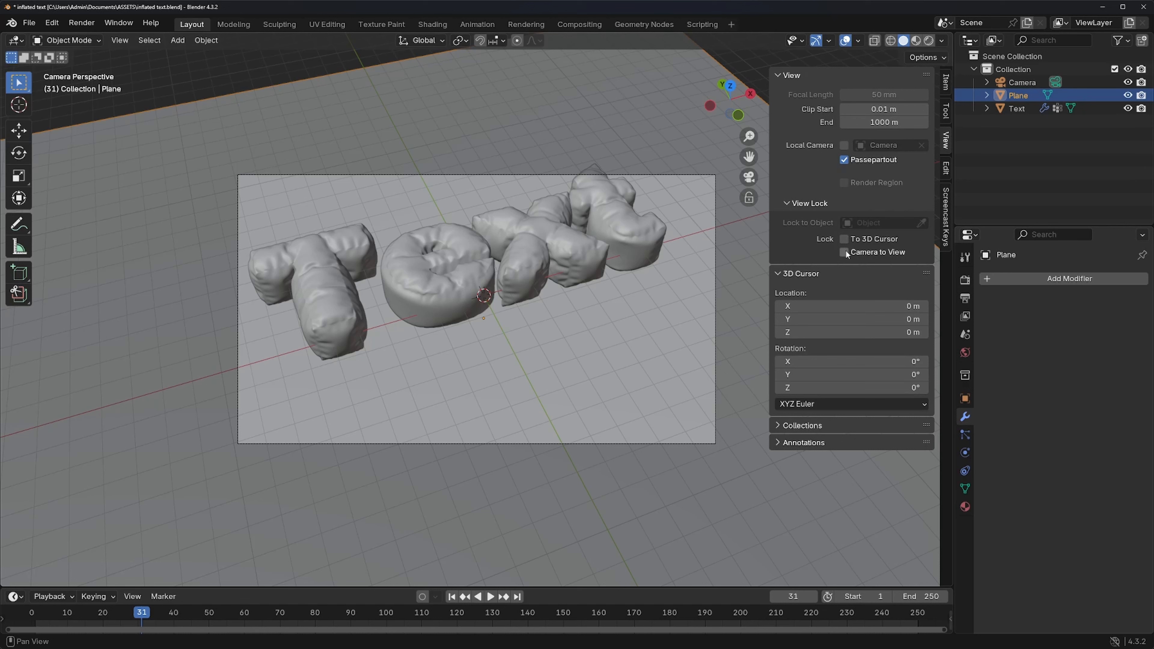
pyautogui.click(845, 252)
pyautogui.press('n')
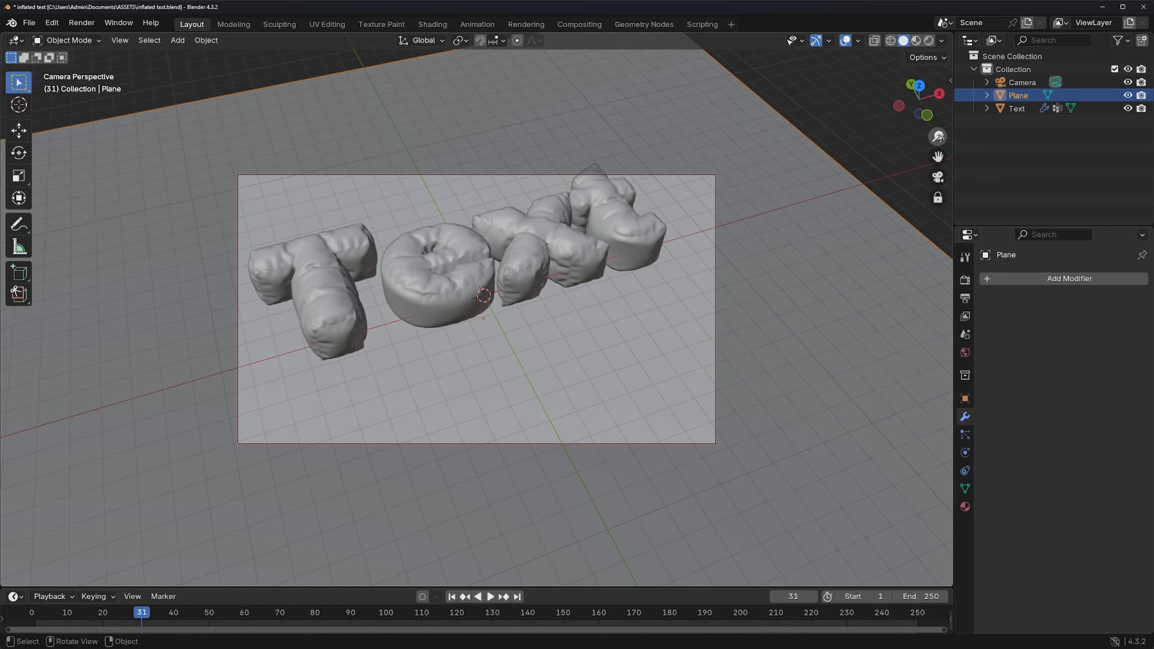
# Move the locked camera closer to frame the letter e of the inflated text and show the scene in rendered shading.
pyautogui.moveTo(940, 137)
pyautogui.mouseDown()
pyautogui.moveTo(958, 197)
pyautogui.moveTo(938, 131)
pyautogui.mouseUp()
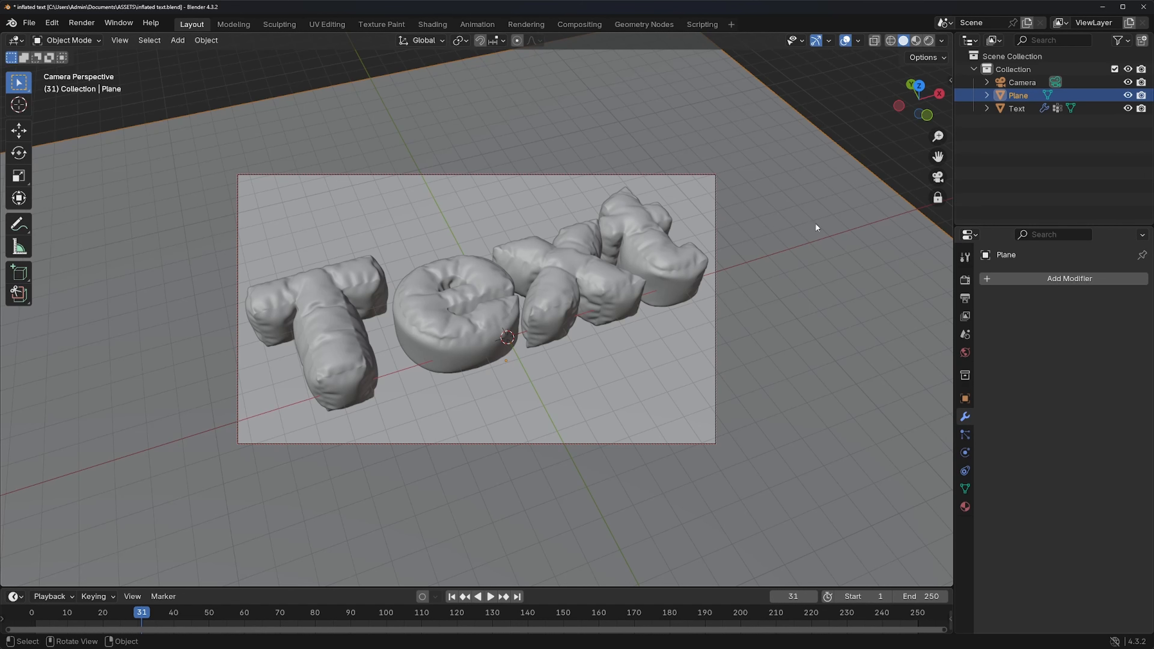
pyautogui.scroll(5, 757, 266)
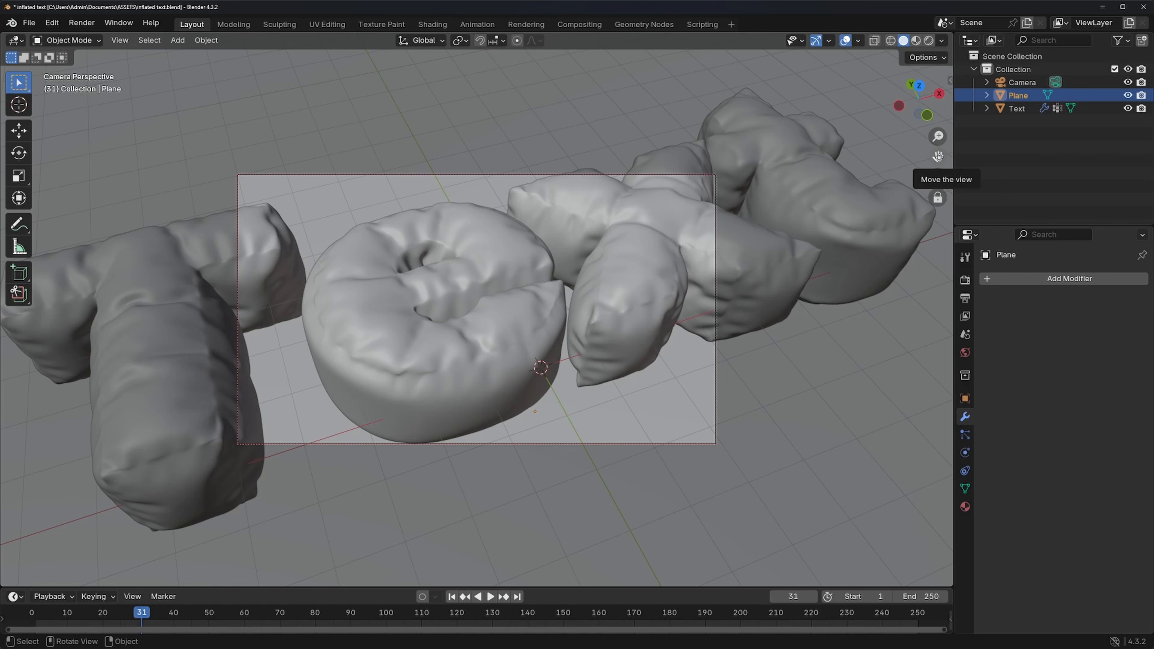
pyautogui.moveTo(938, 156); pyautogui.dragTo(962, 148)
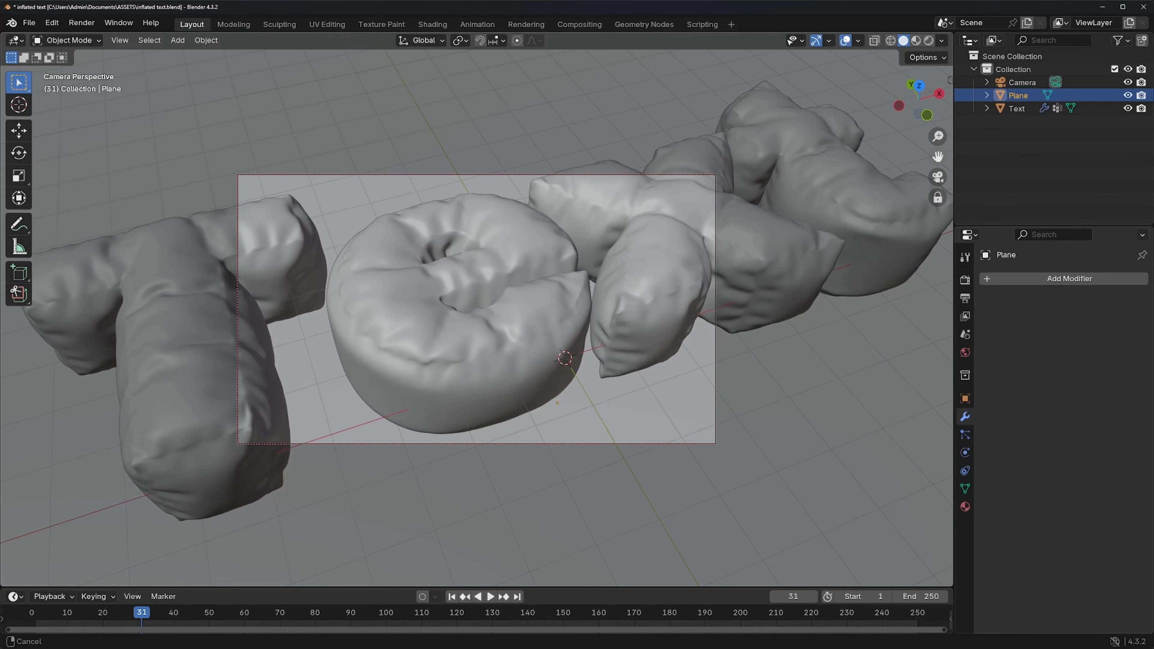
pyautogui.click(929, 41)
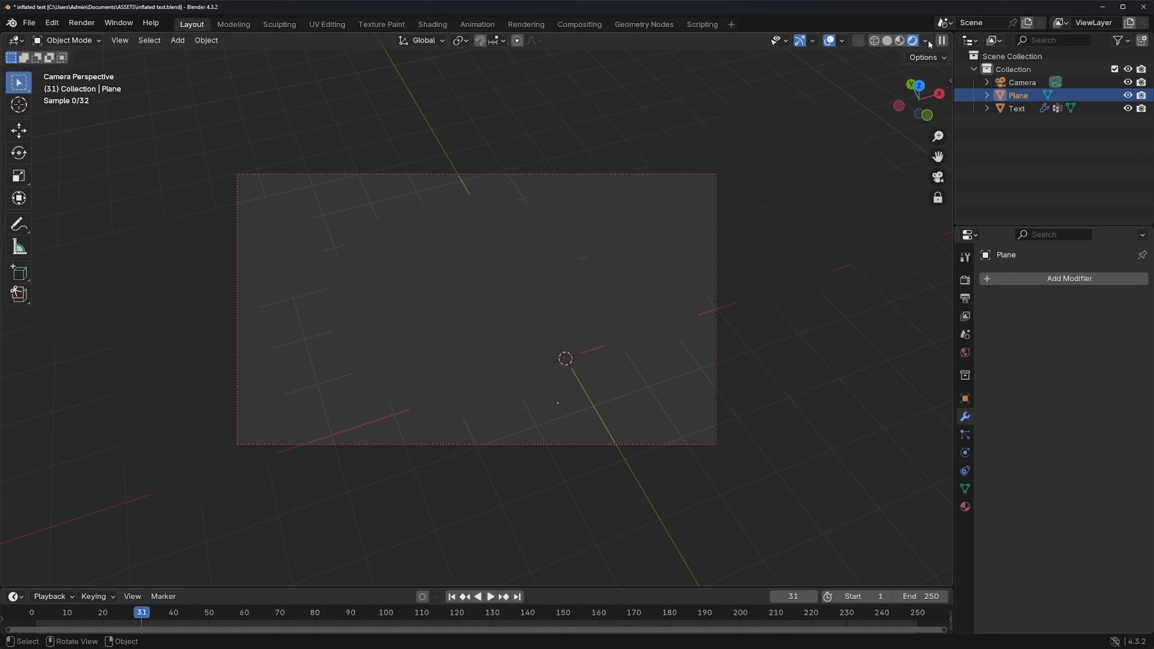
# Split the 3D viewport vertically and divide the solid-shaded half horizontally to make three areas.
pyautogui.rightClick(952, 225)
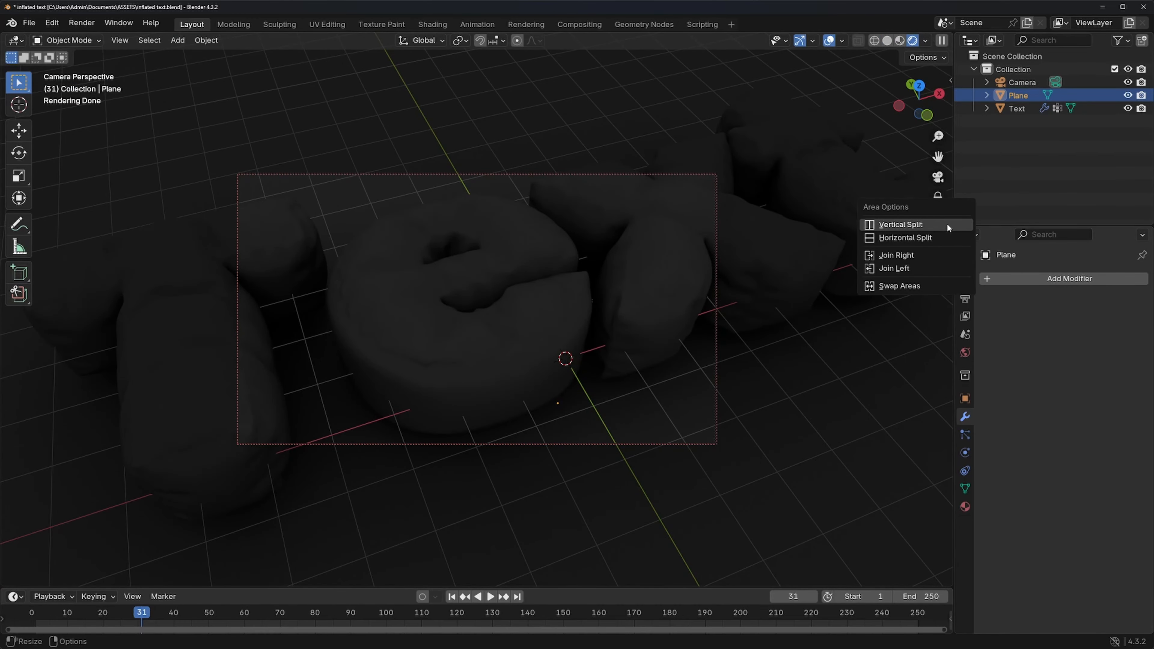
pyautogui.click(901, 225)
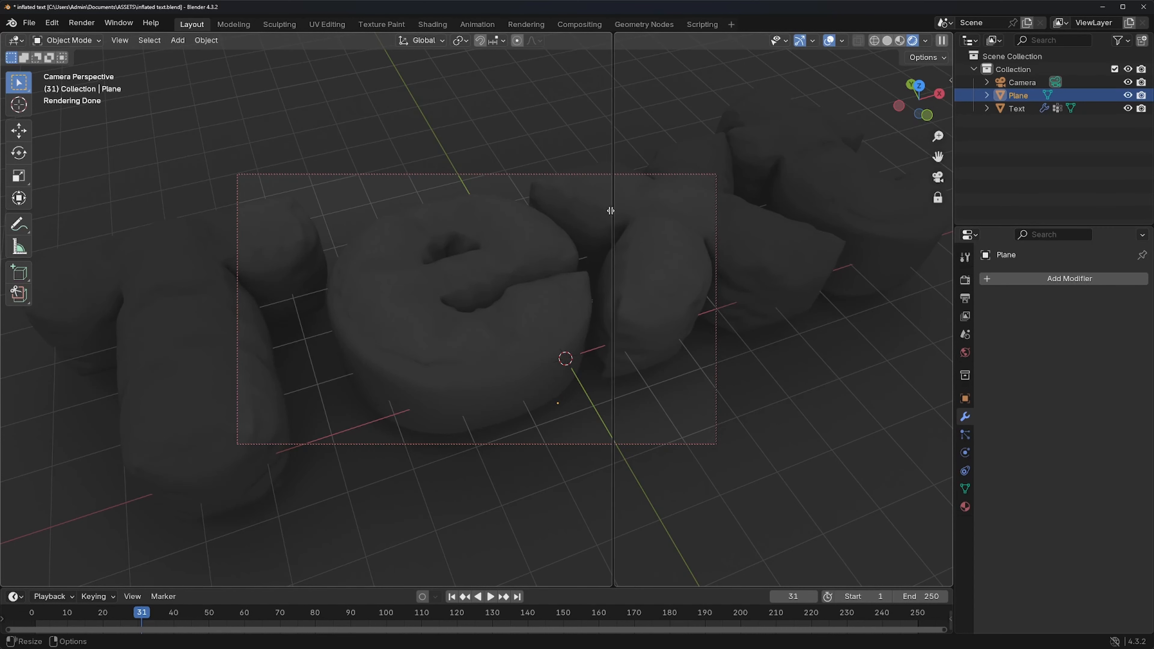
pyautogui.click(446, 191)
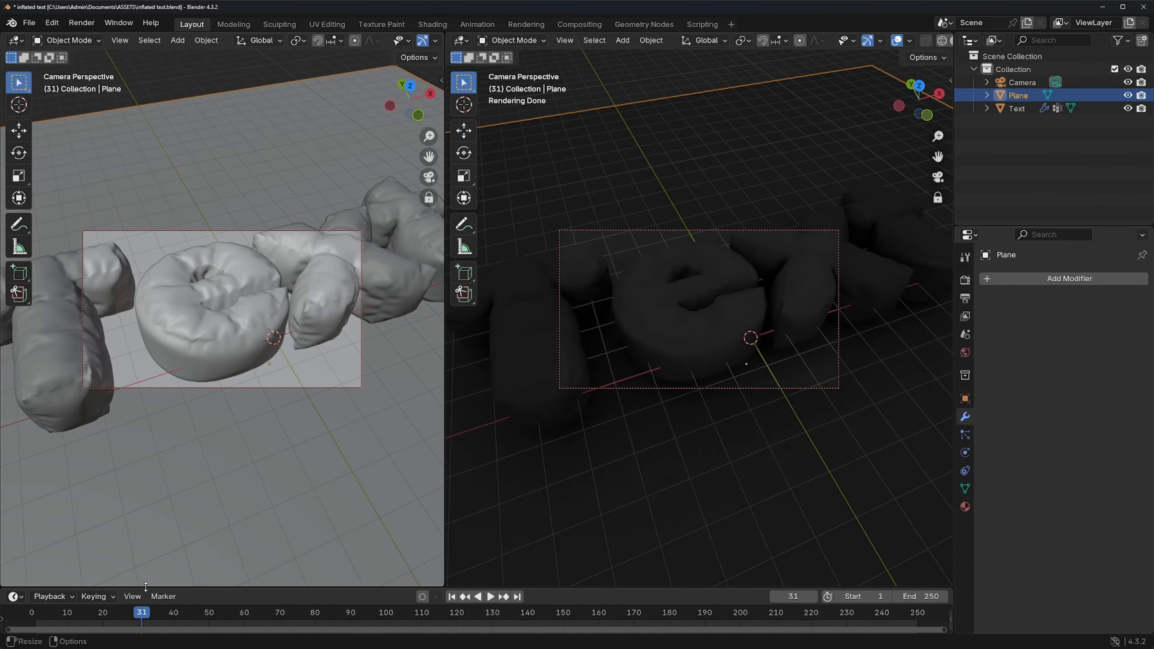
pyautogui.rightClick(145, 587)
pyautogui.click(143, 586)
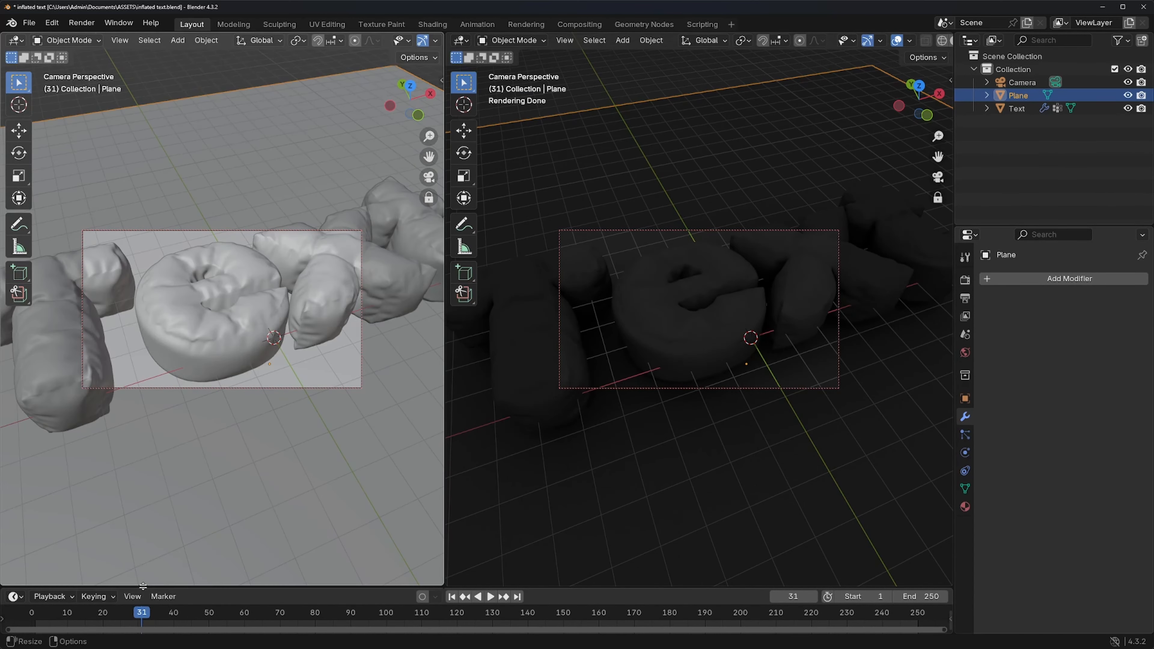
pyautogui.click(178, 321)
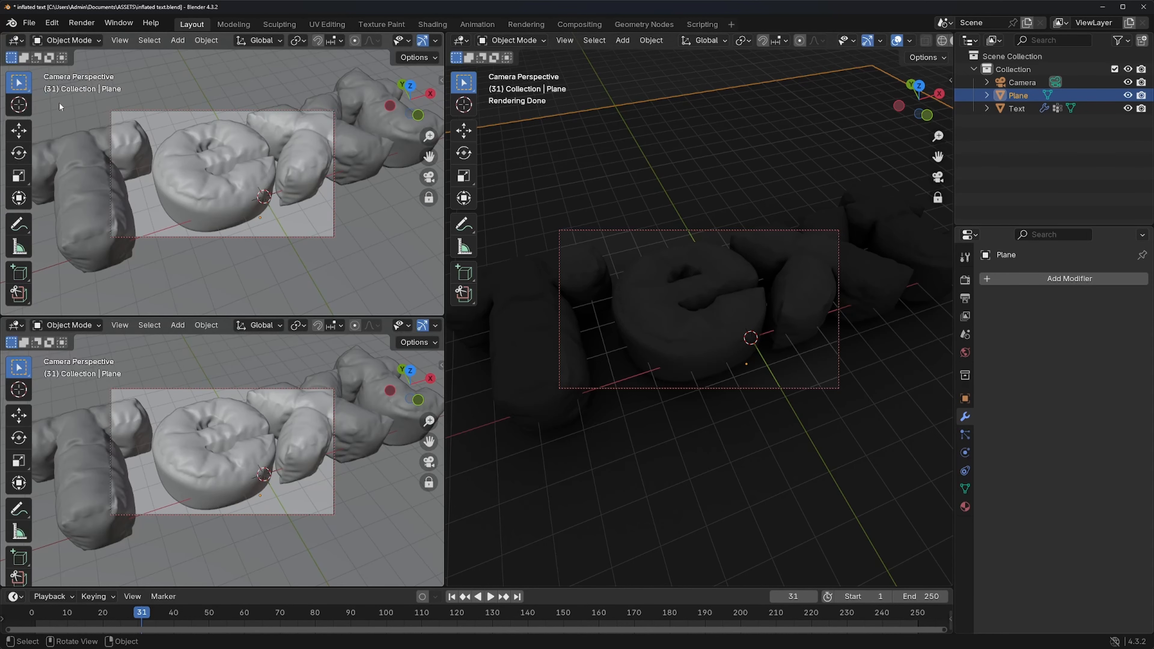
# Hide the toolbar in the upper of the two stacked viewports and set its shading to Rendered.
pyautogui.press('t')
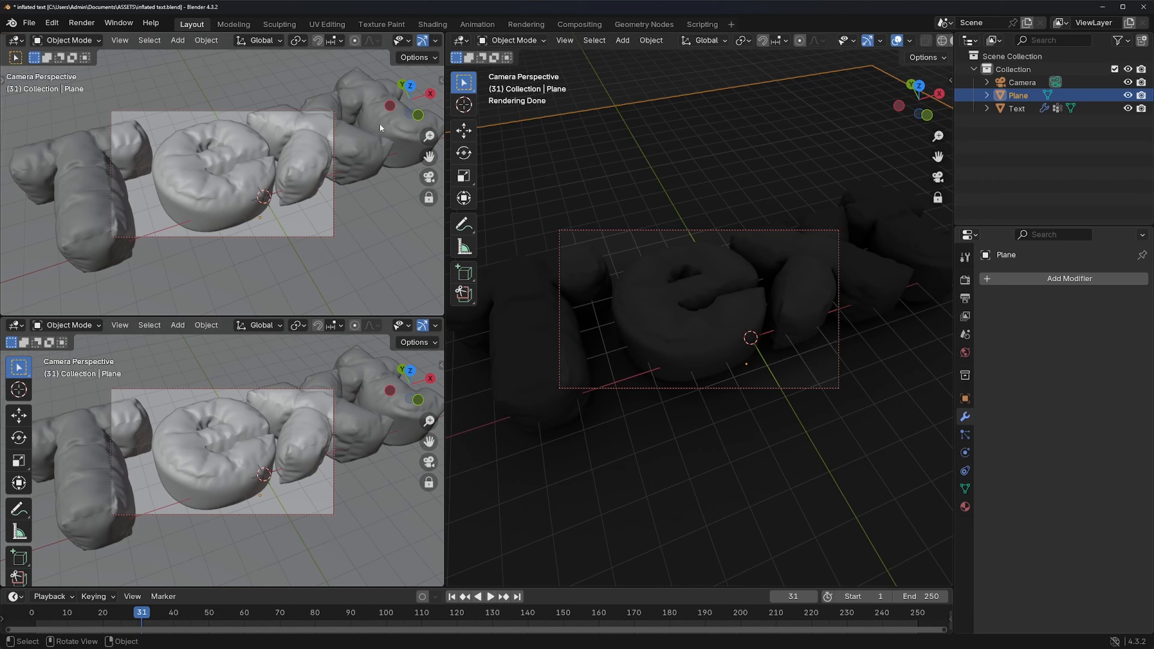
pyautogui.press('z')
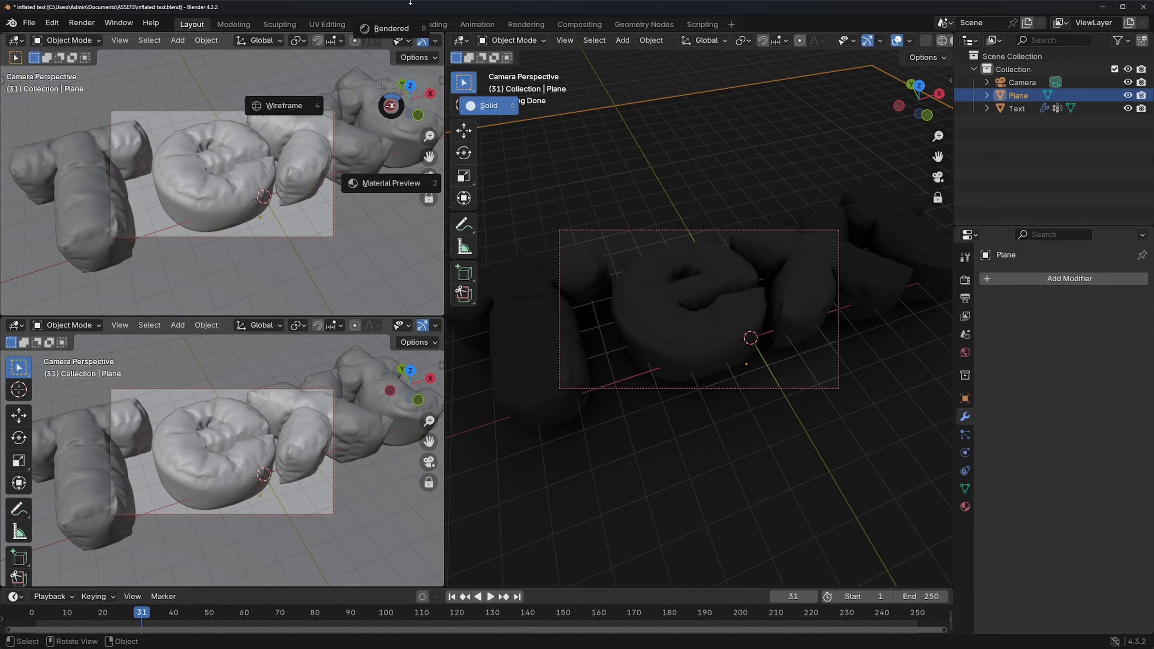
pyautogui.click(389, 28)
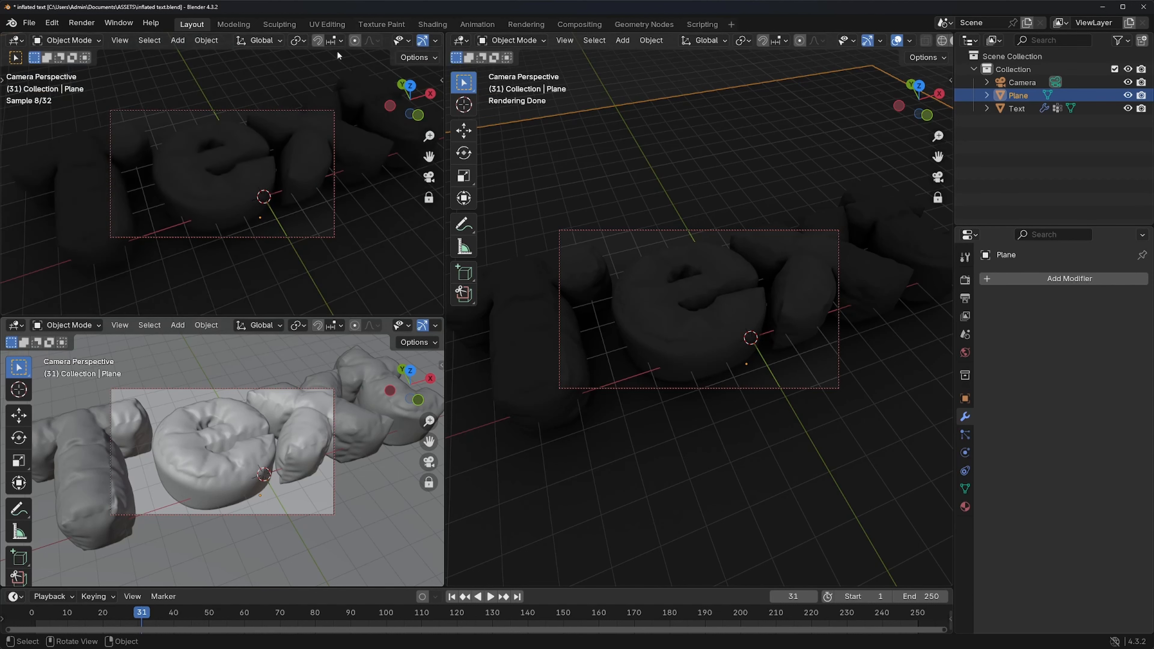
# Change the tall rendered viewport to a Shader Editor and hide its sidebar.
pyautogui.click(461, 40)
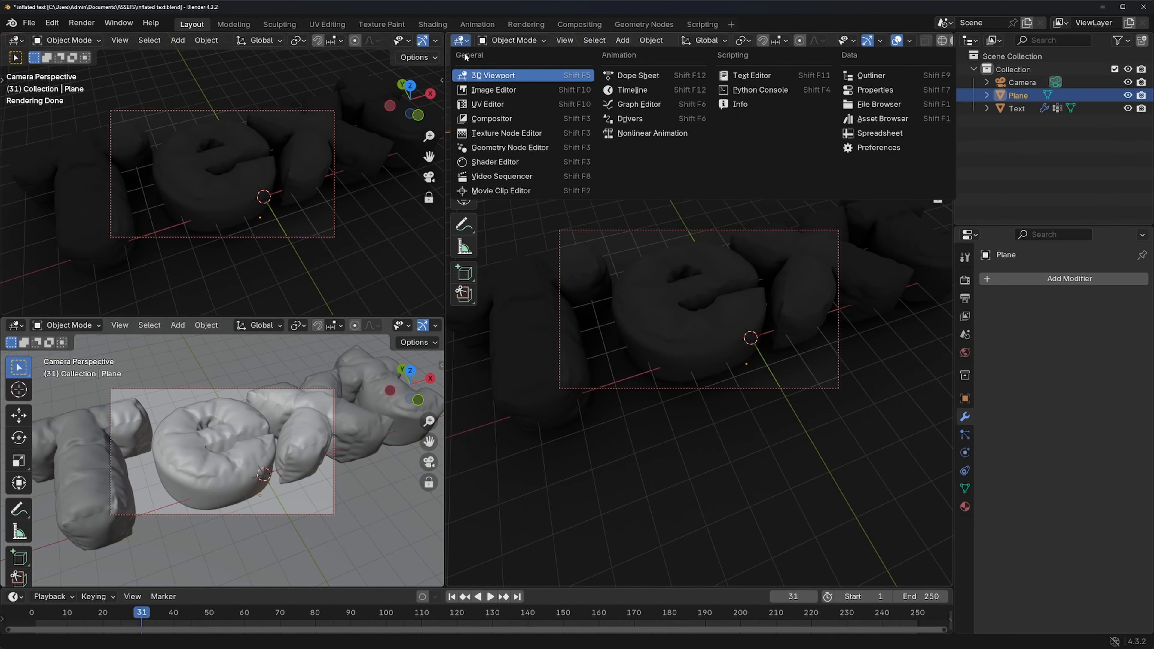
pyautogui.click(493, 162)
pyautogui.press('n')
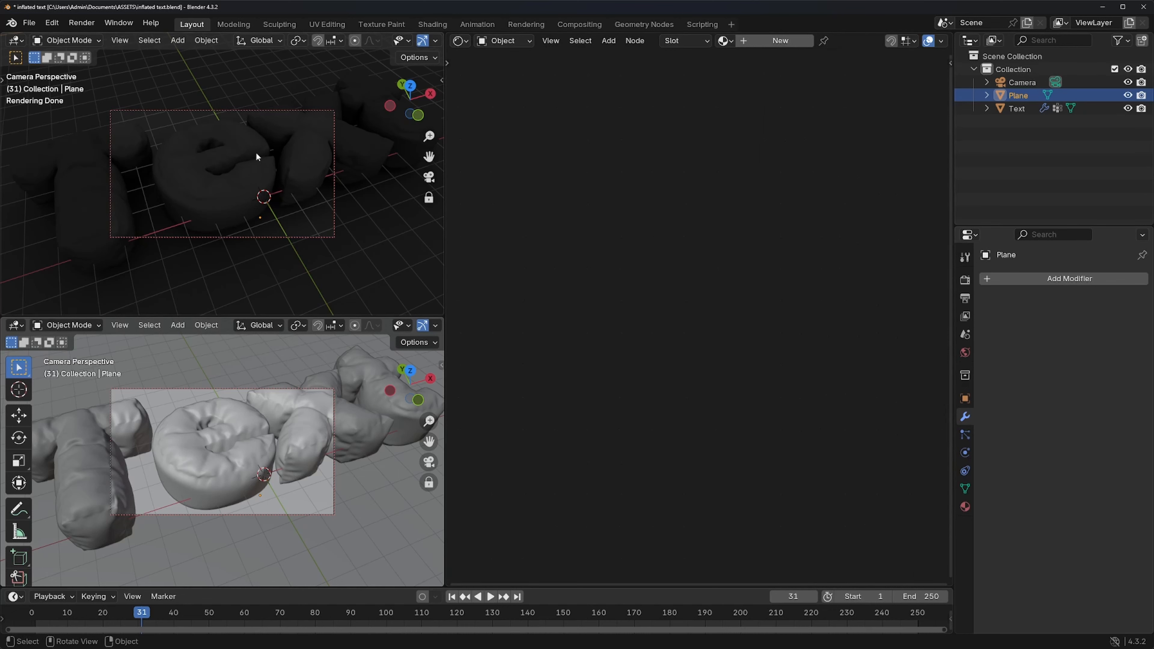
# Hide the navigation gizmos and the header in the rendered camera viewport.
pyautogui.click(422, 42)
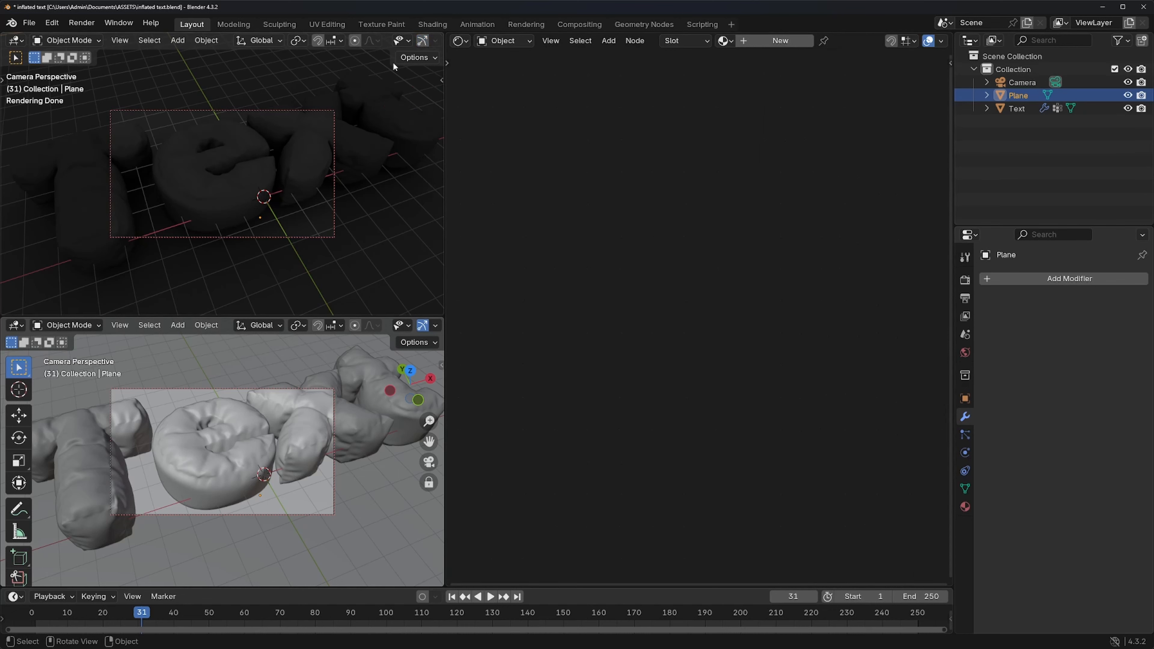
pyautogui.rightClick(226, 36)
pyautogui.click(150, 44)
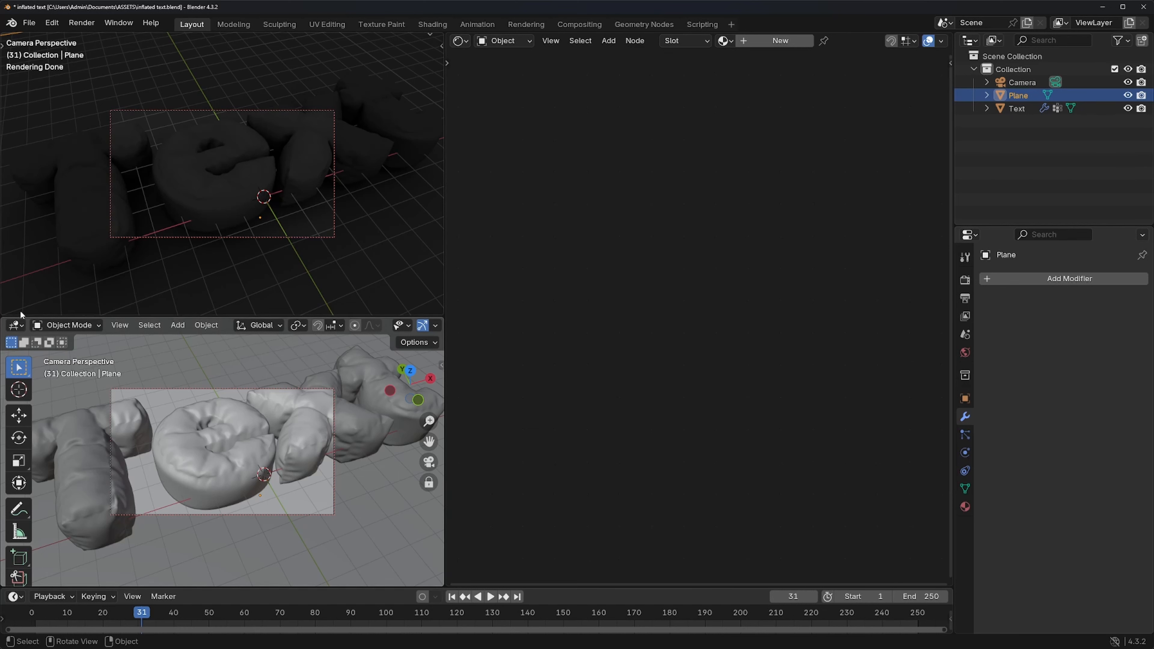
# Change the remaining solid-shaded viewport to a UV Editor and narrow the two stacked areas.
pyautogui.click(15, 324)
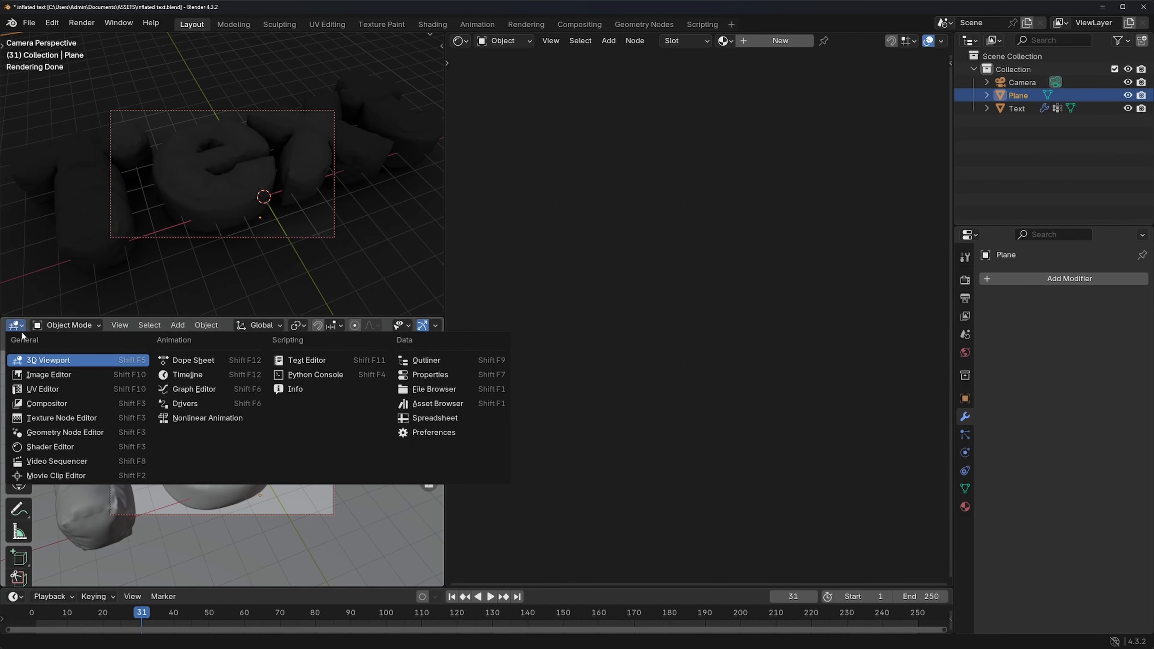
pyautogui.click(44, 389)
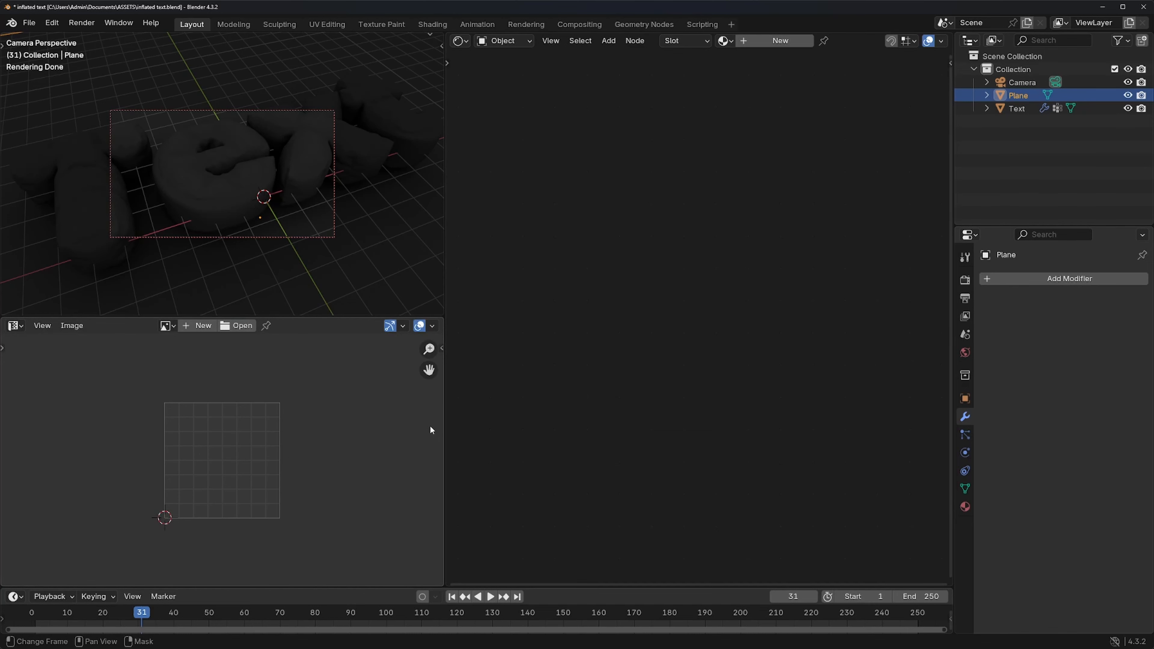
pyautogui.moveTo(444, 433); pyautogui.dragTo(290, 428)
# Turn off the Camera to View lock in the rendered viewport and fit the camera frame to the area.
pyautogui.press('n')
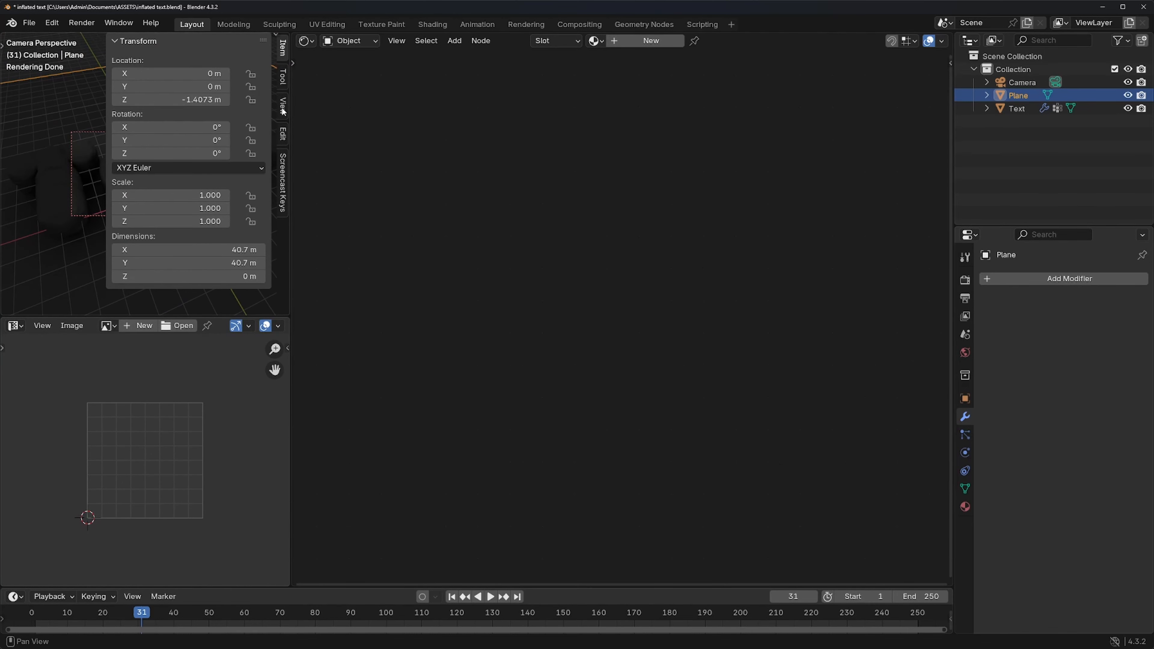
pyautogui.click(283, 109)
pyautogui.click(181, 219)
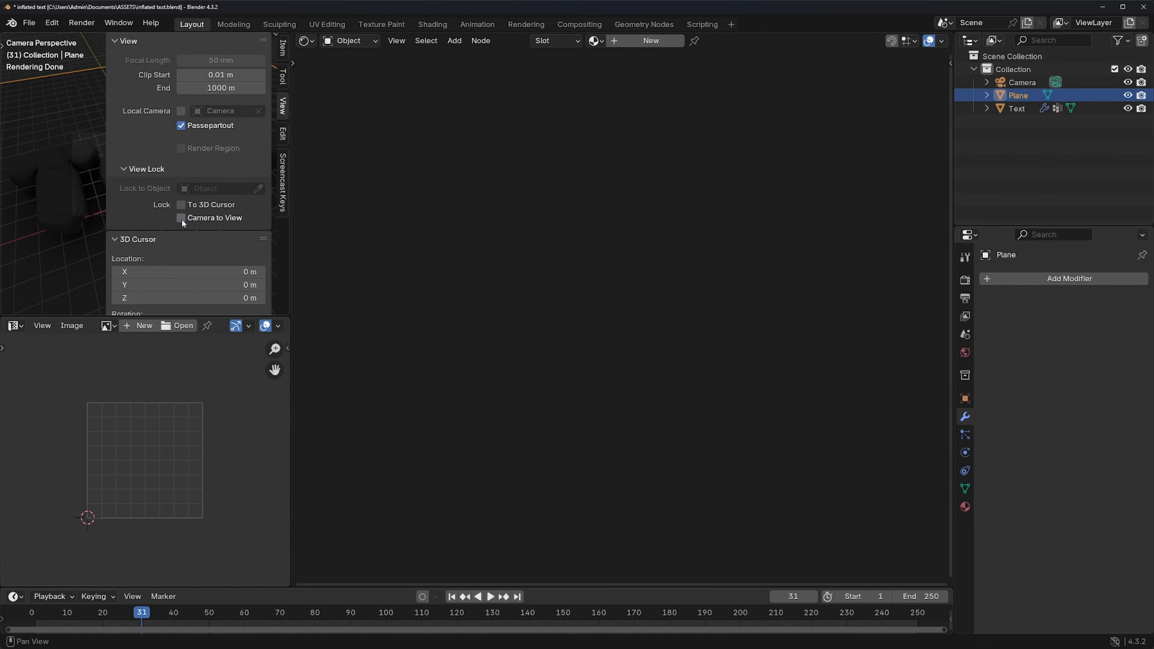
pyautogui.press('n')
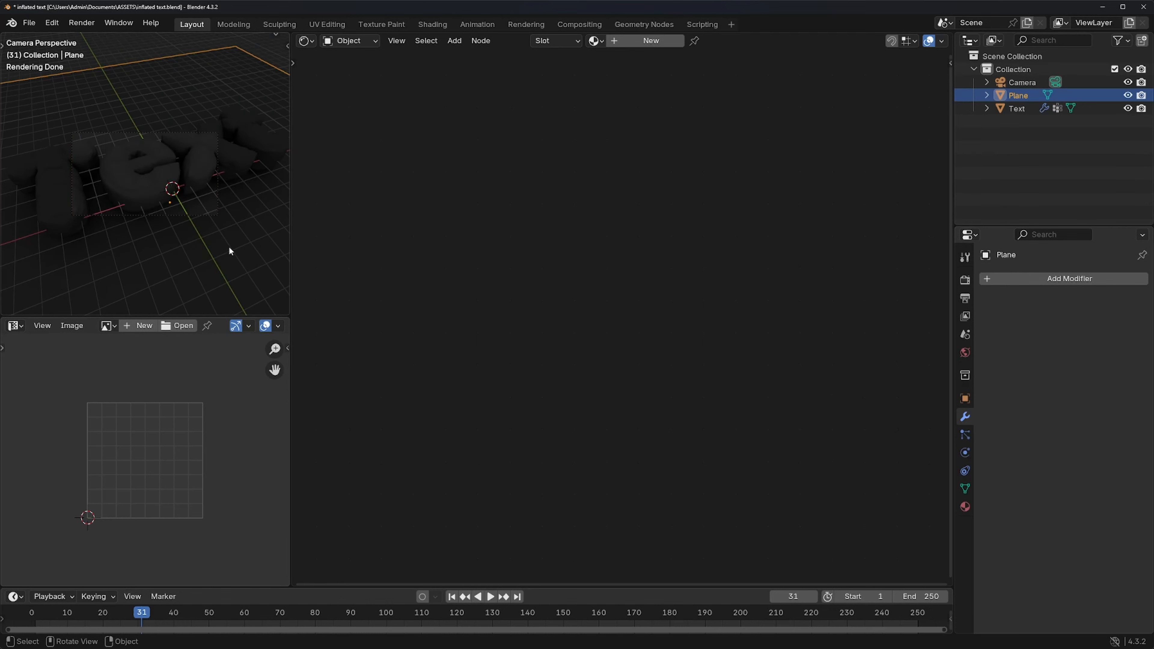
pyautogui.scroll(2, 237, 248)
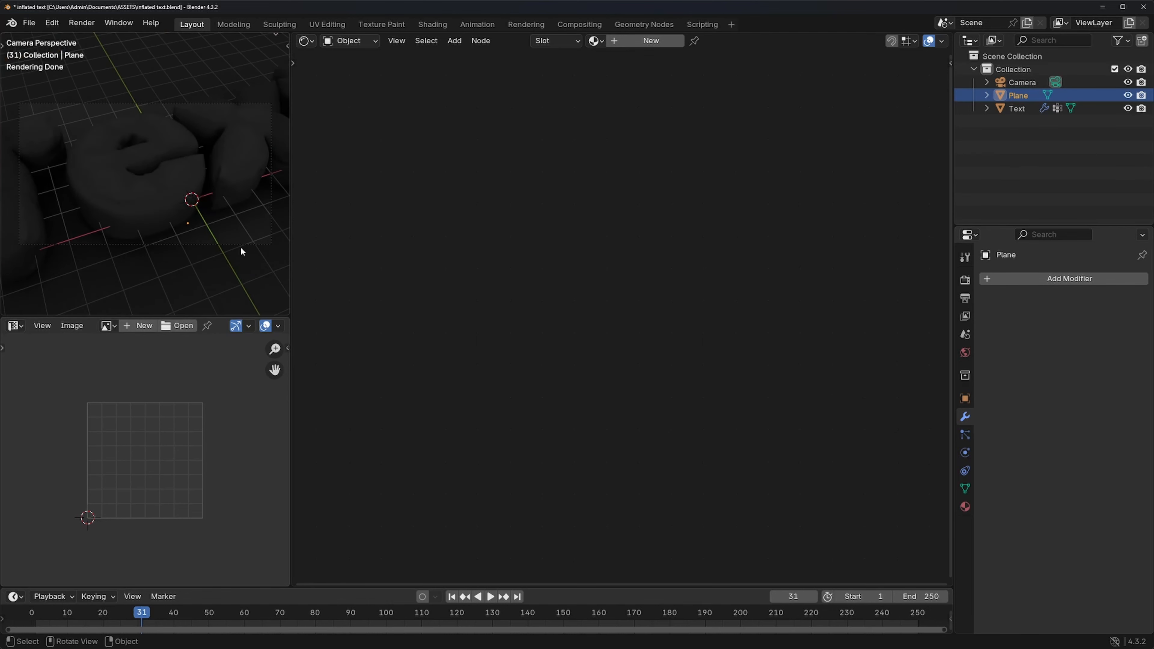
pyautogui.scroll(1, 240, 247)
pyautogui.scroll(-1, 241, 247)
# Assign an Environment Texture to the world background color.
pyautogui.click(965, 354)
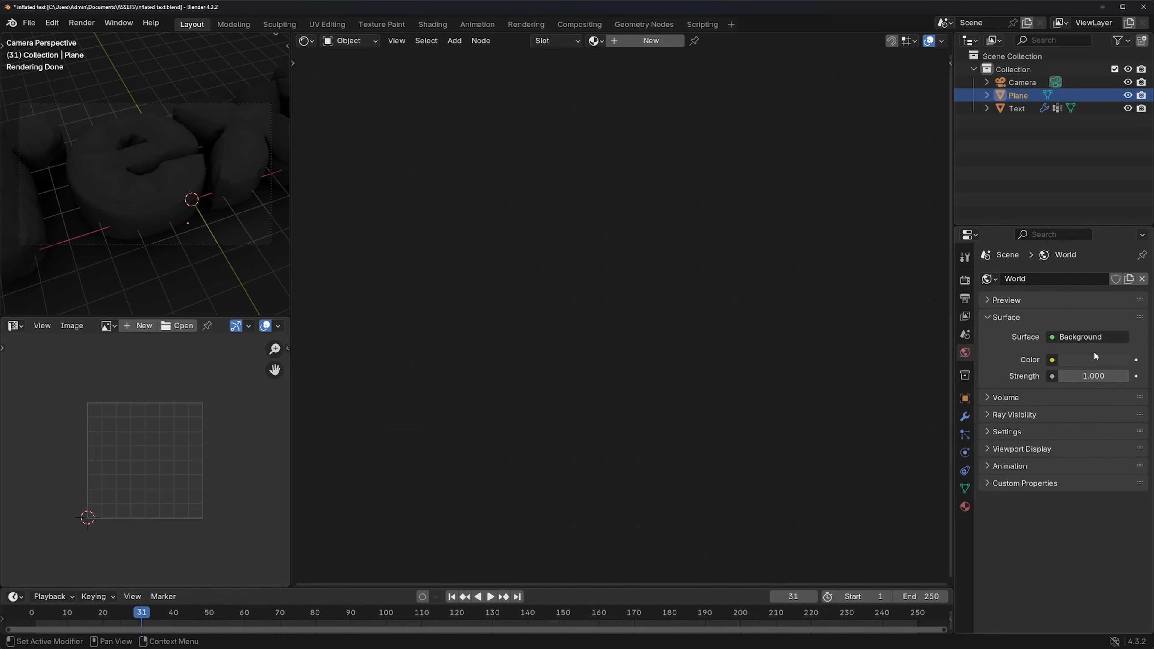
pyautogui.click(1052, 360)
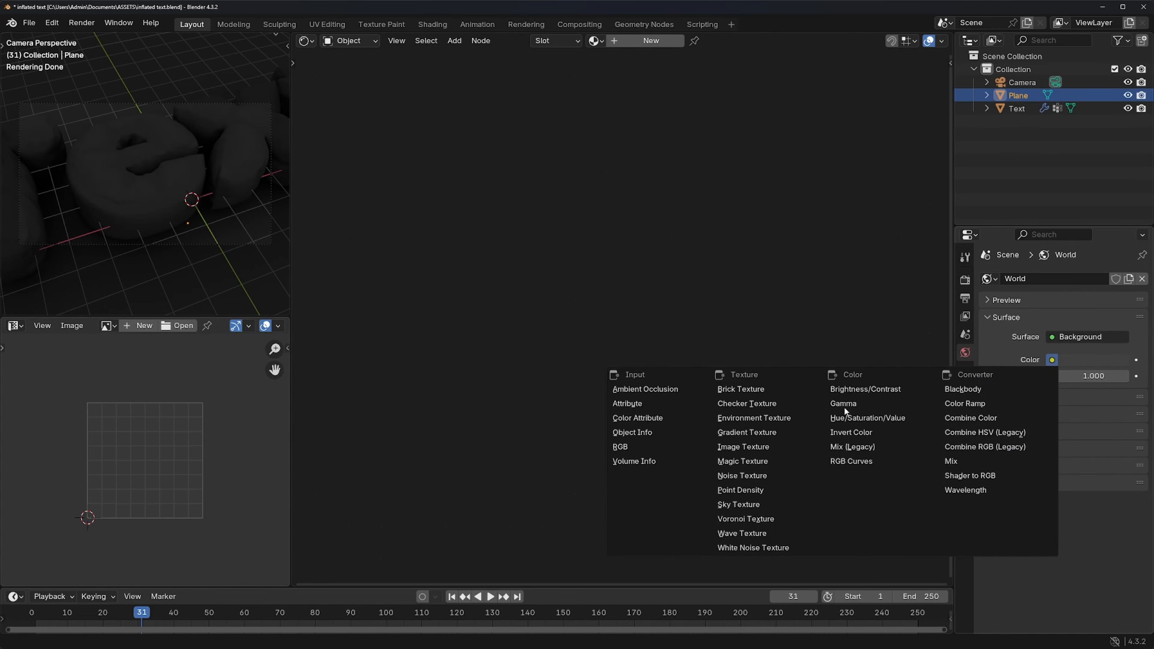
pyautogui.click(748, 418)
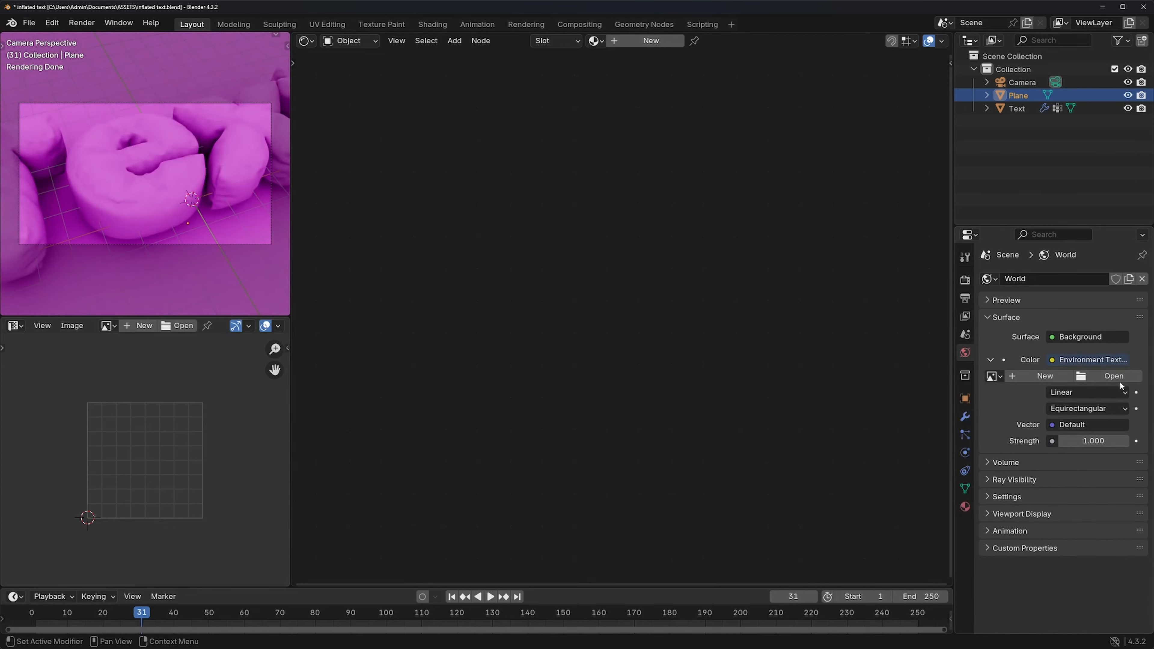
# Load the provence_studio image from the HDRI folder in Documents as the world's environment texture.
pyautogui.click(1110, 377)
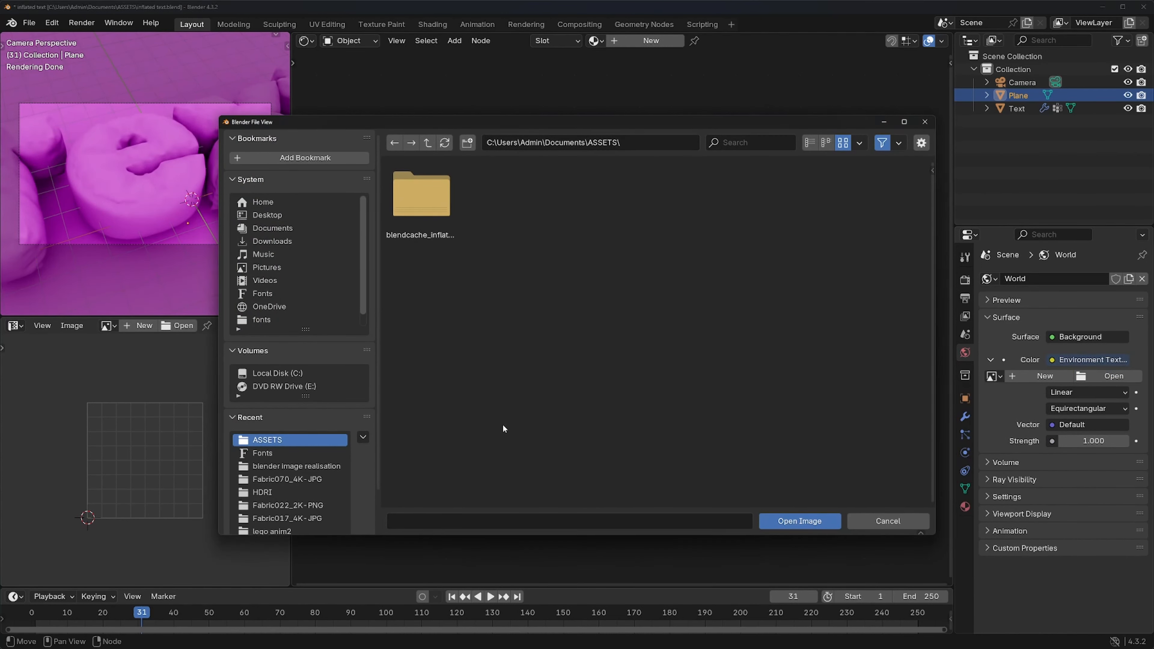
pyautogui.click(272, 229)
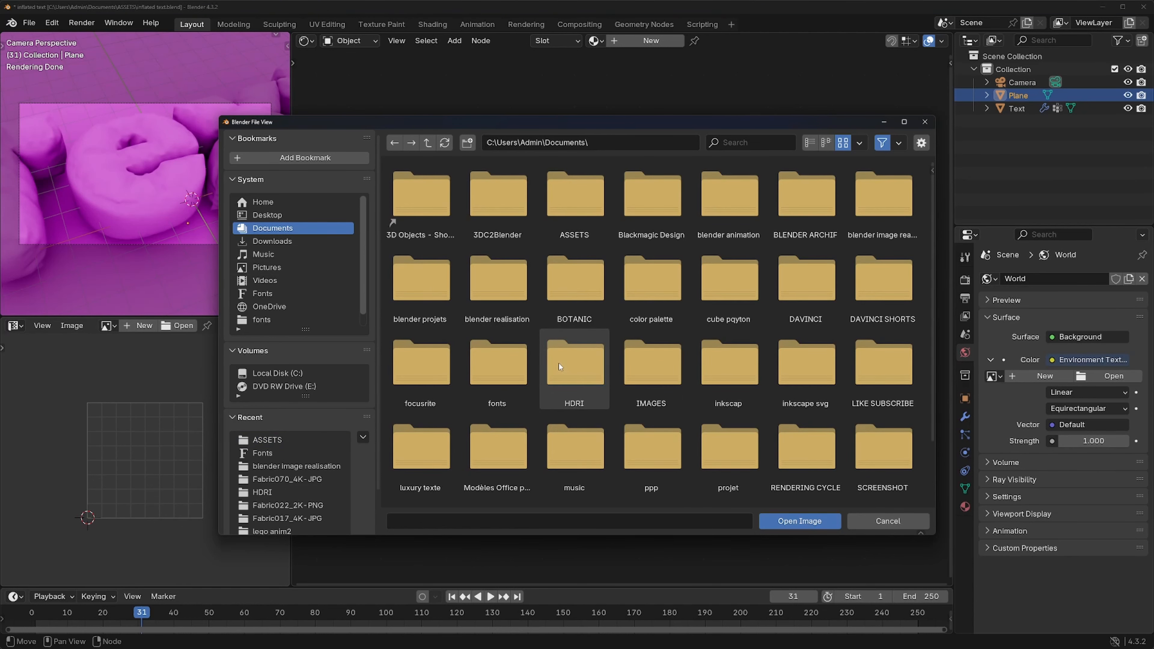
pyautogui.doubleClick(576, 366)
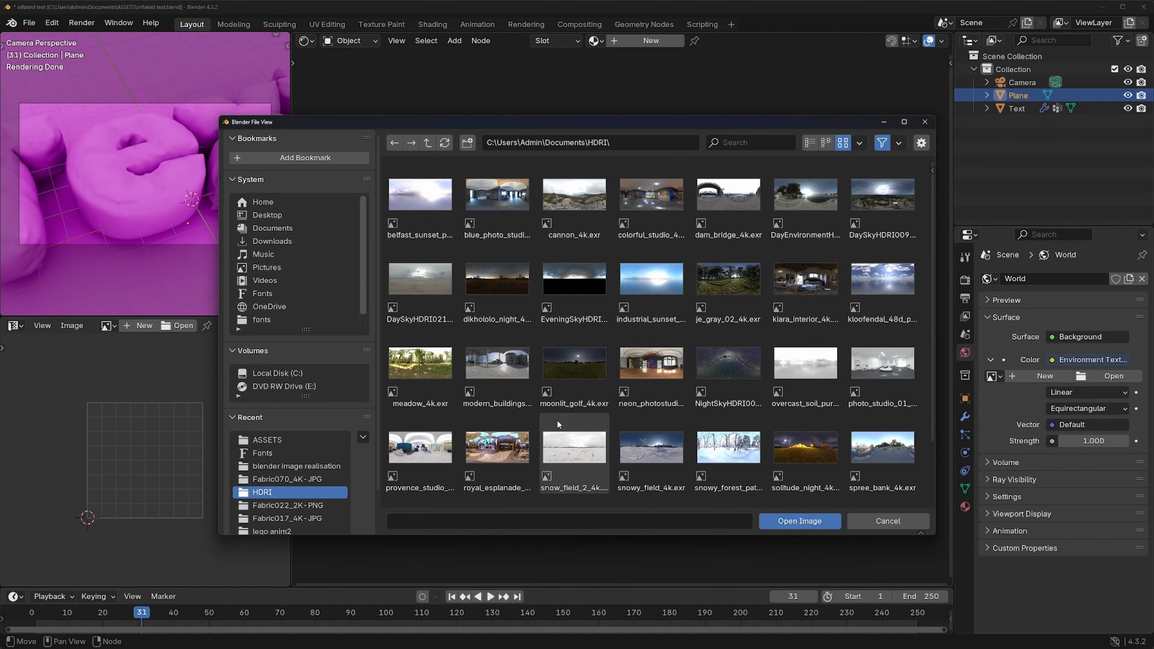
pyautogui.scroll(-1, 574, 436)
pyautogui.click(420, 422)
pyautogui.click(800, 521)
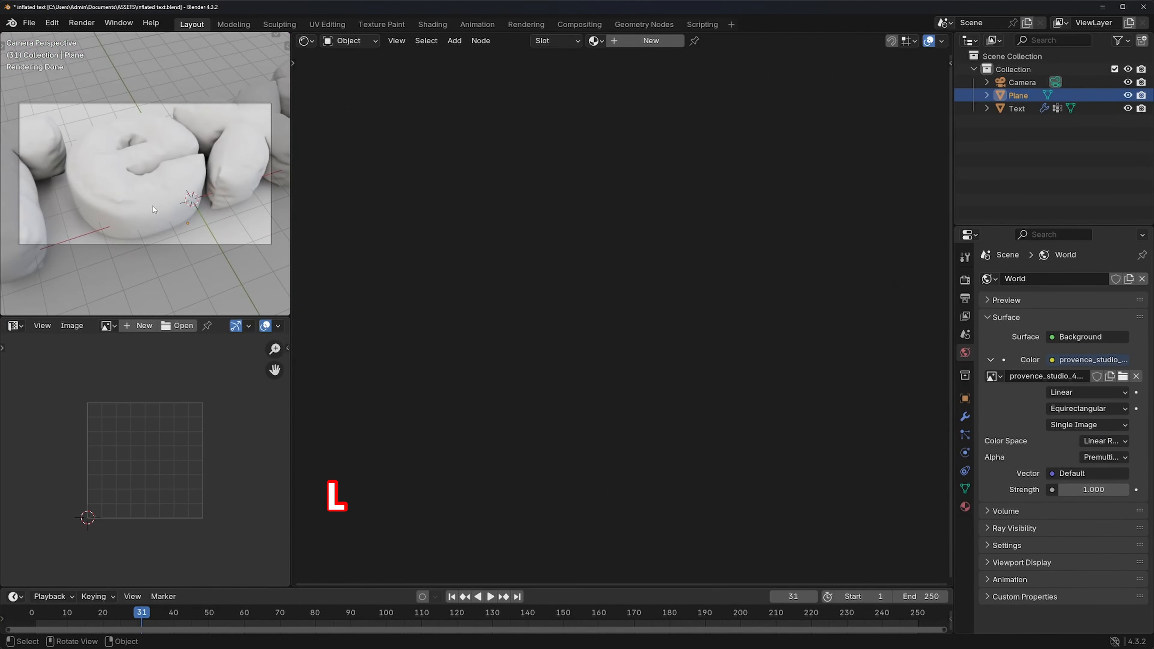
# Create a new material on the inflated text, move its nodes aside and widen the rendered preview area.
pyautogui.click(138, 194)
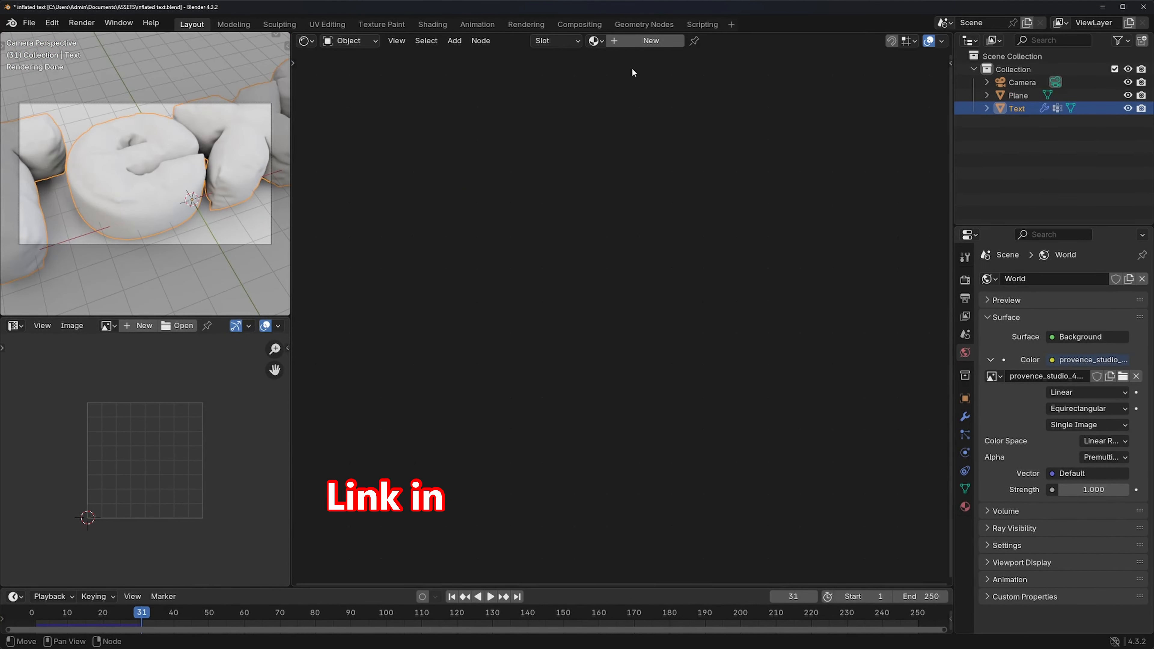
pyautogui.click(649, 40)
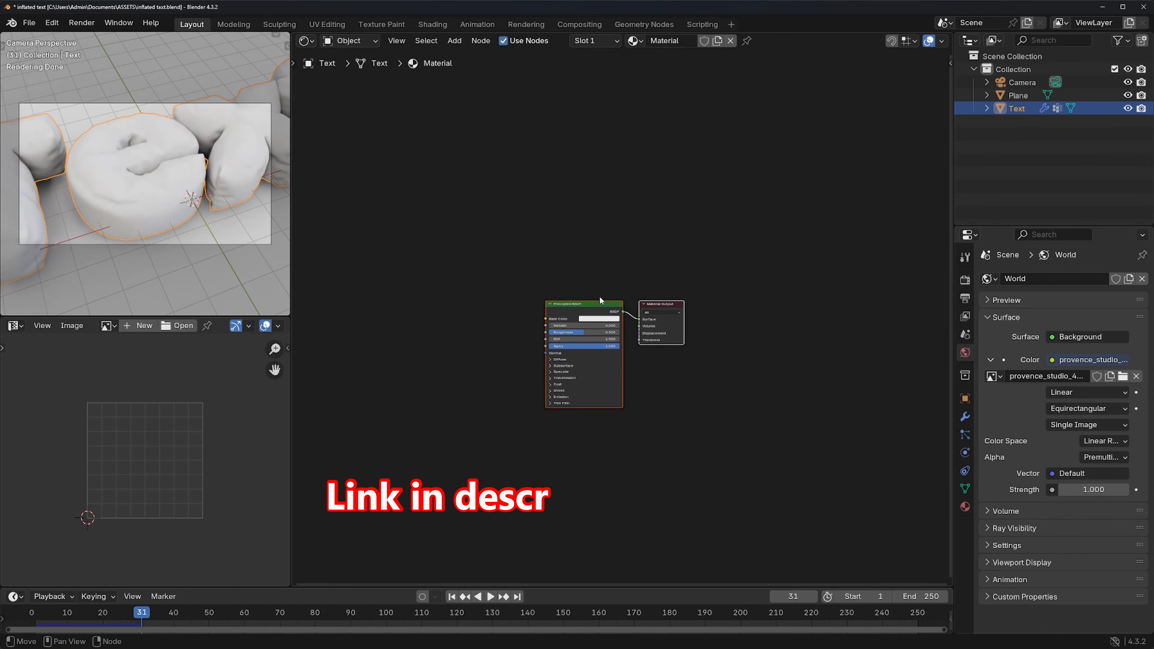
pyautogui.moveTo(609, 300); pyautogui.dragTo(788, 224)
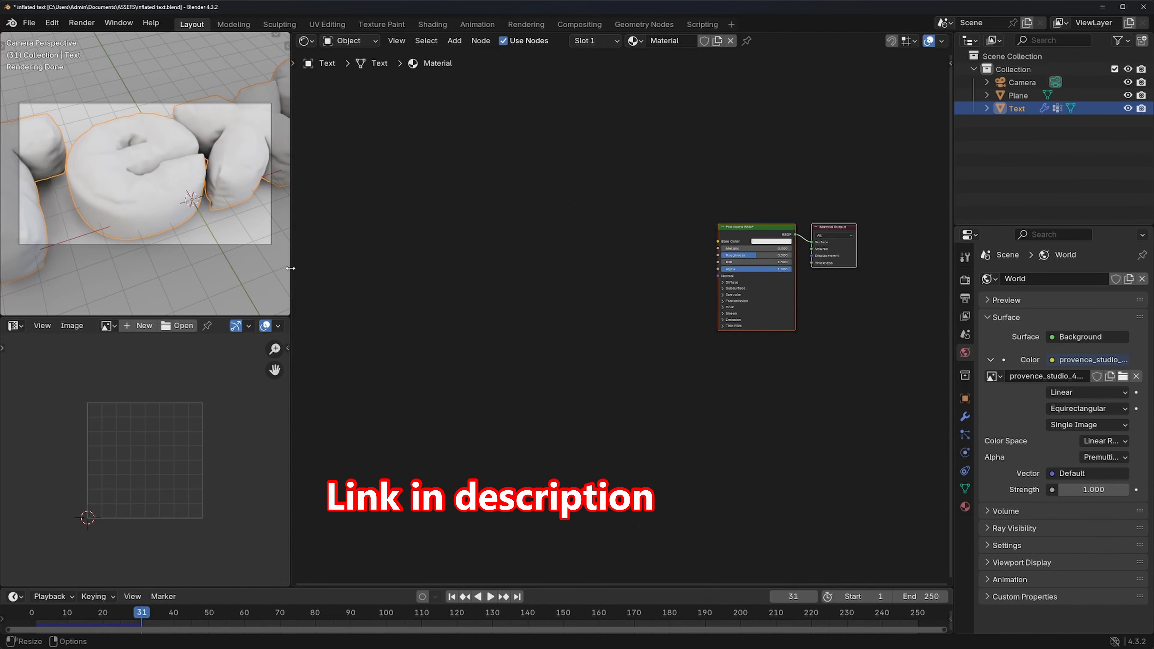
pyautogui.moveTo(291, 268); pyautogui.dragTo(458, 268)
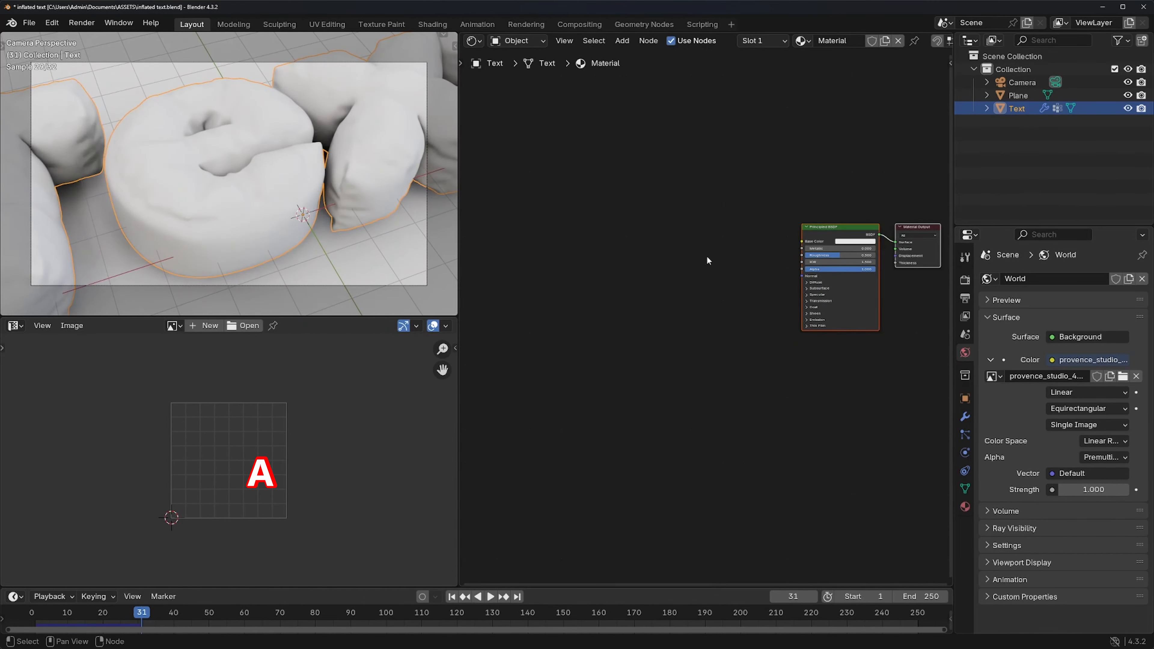
# Add a Principled texture setup to the text's material using the Fabric070_4K-JPG color, displacement, normal and roughness maps from the TEXTURE fabric folder.
pyautogui.click(831, 231)
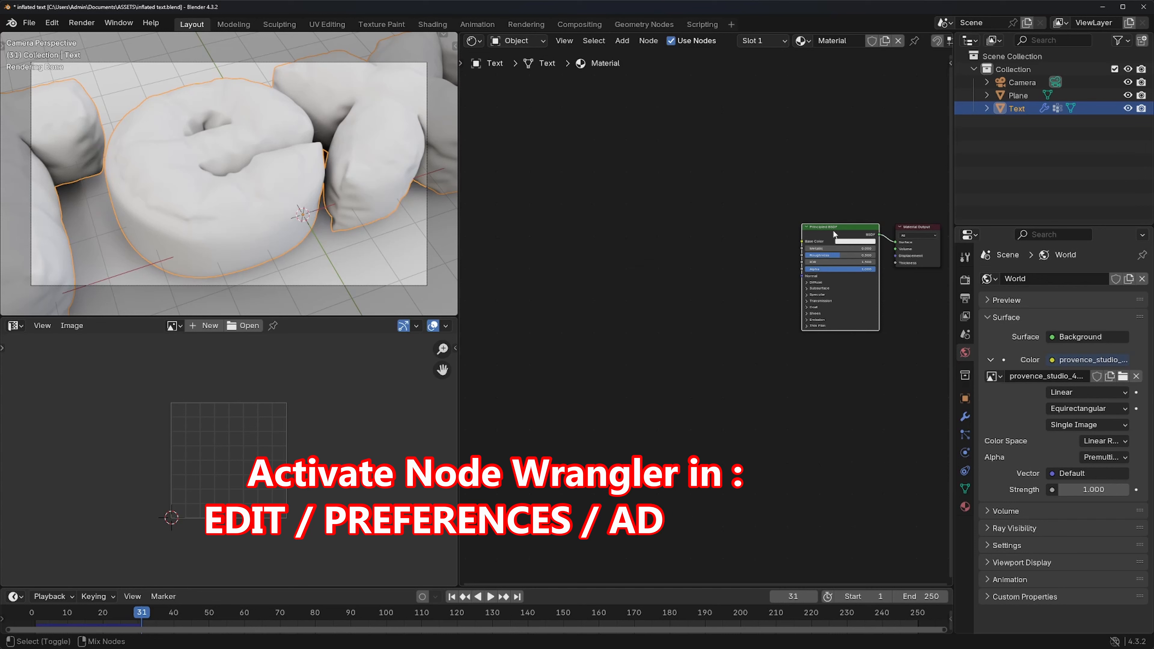
pyautogui.hotkey('ctrl', 'shift', 't')
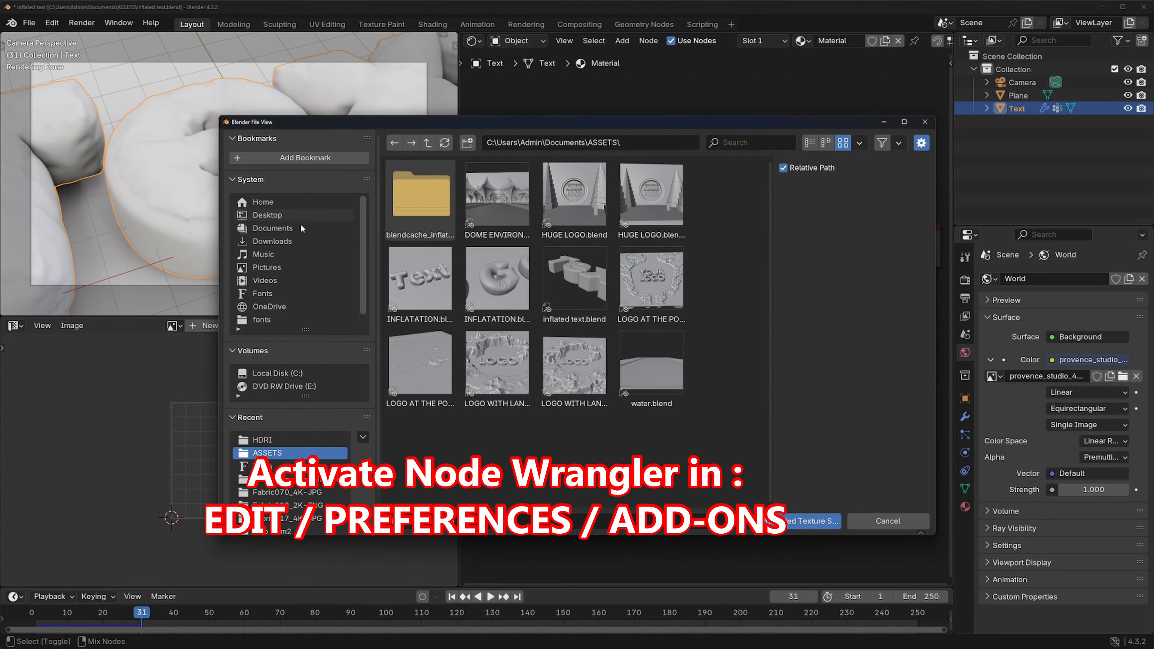
pyautogui.click(268, 231)
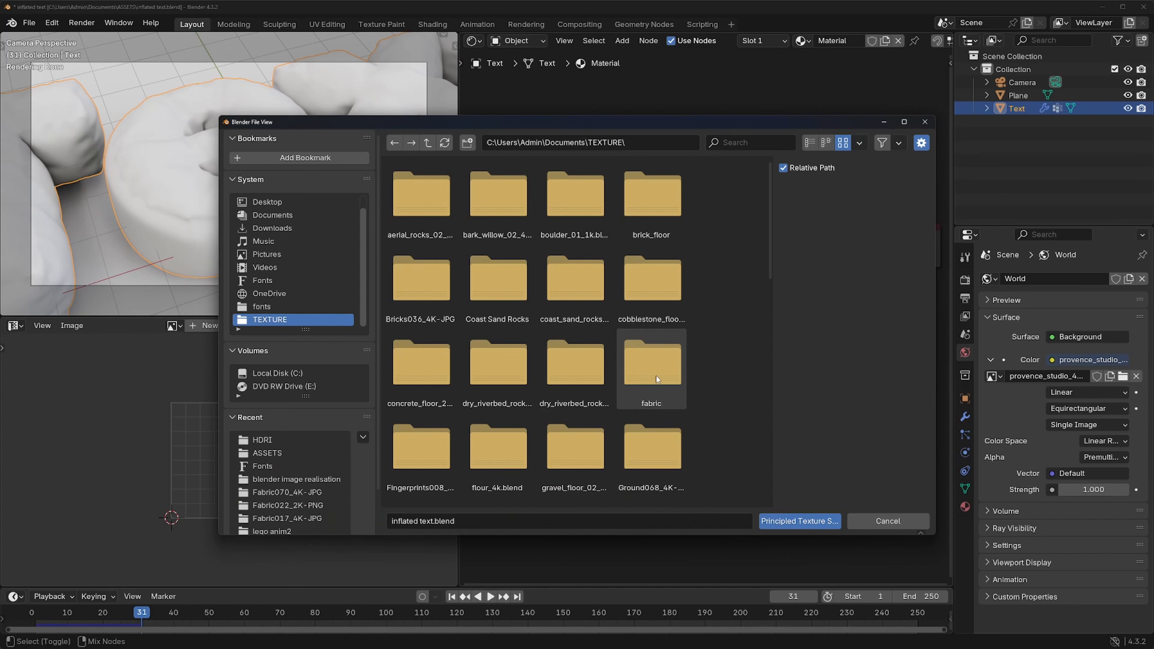
pyautogui.doubleClick(655, 375)
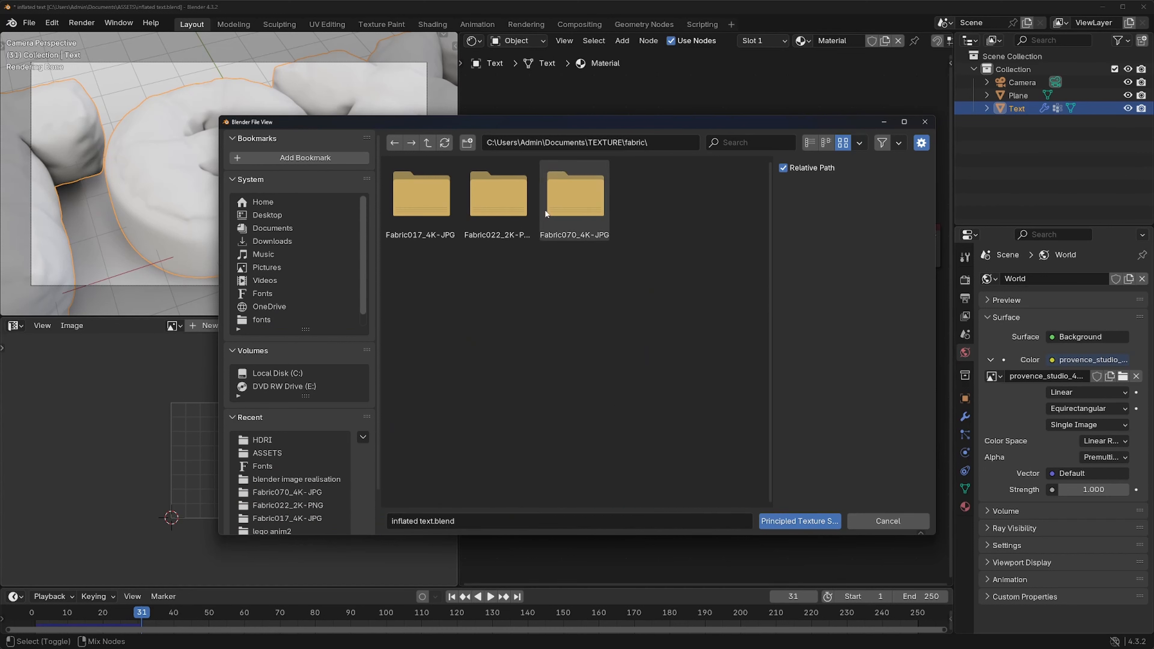
pyautogui.doubleClick(568, 203)
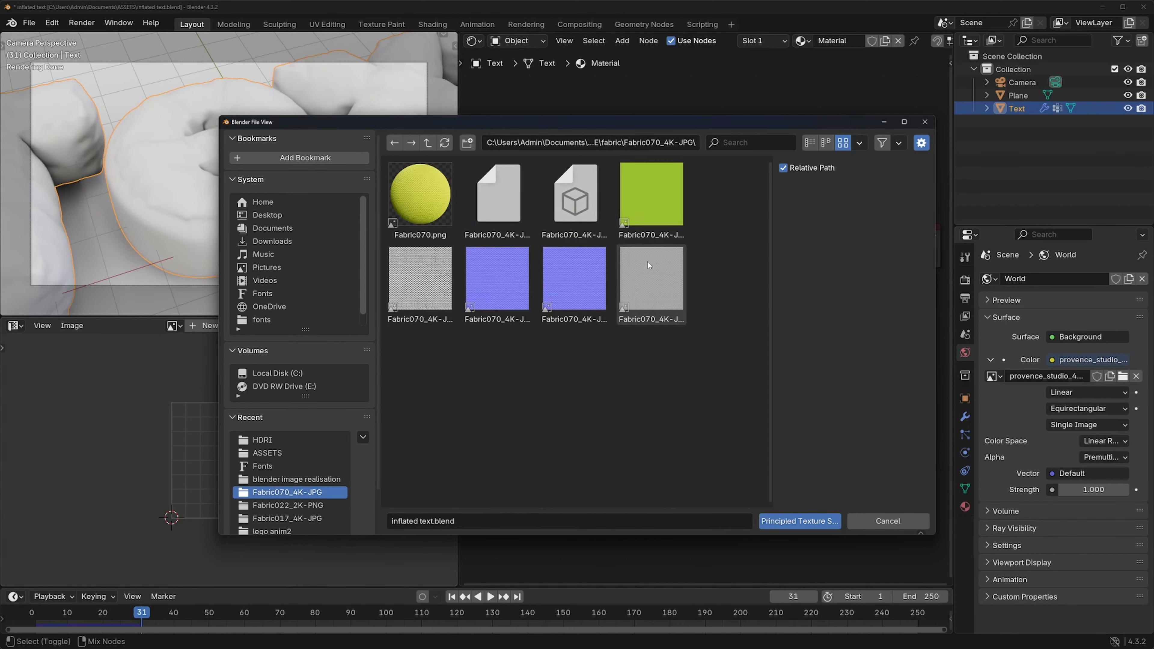
pyautogui.click(652, 279)
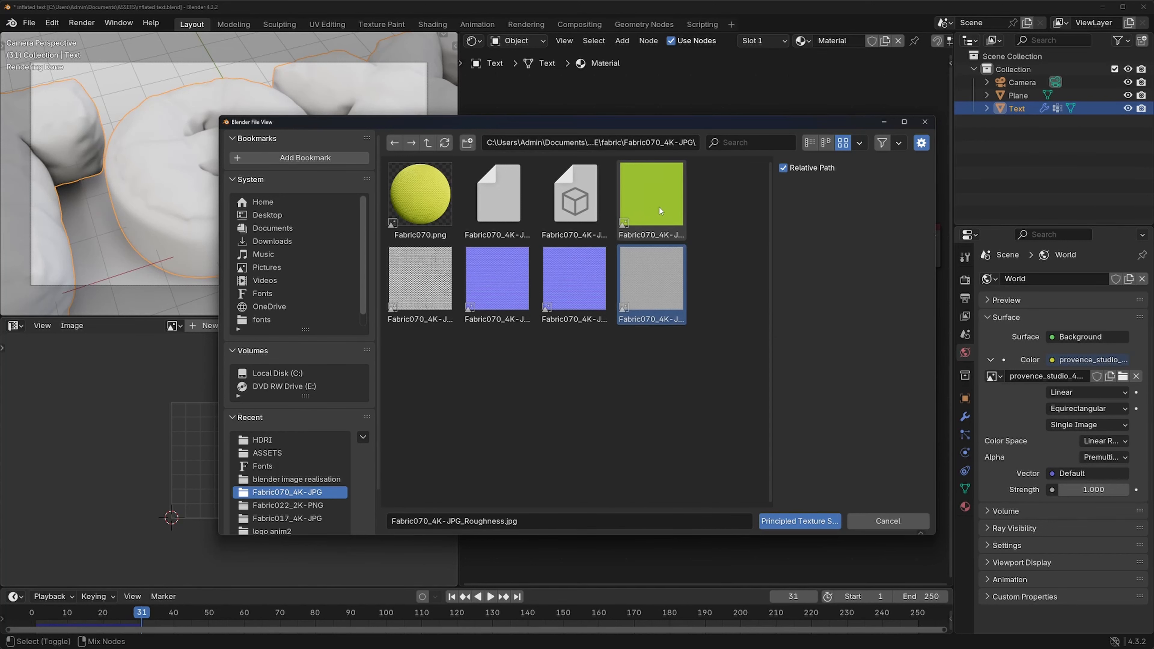
pyautogui.keyDown('shift'); pyautogui.click(656, 192); pyautogui.keyUp('shift')
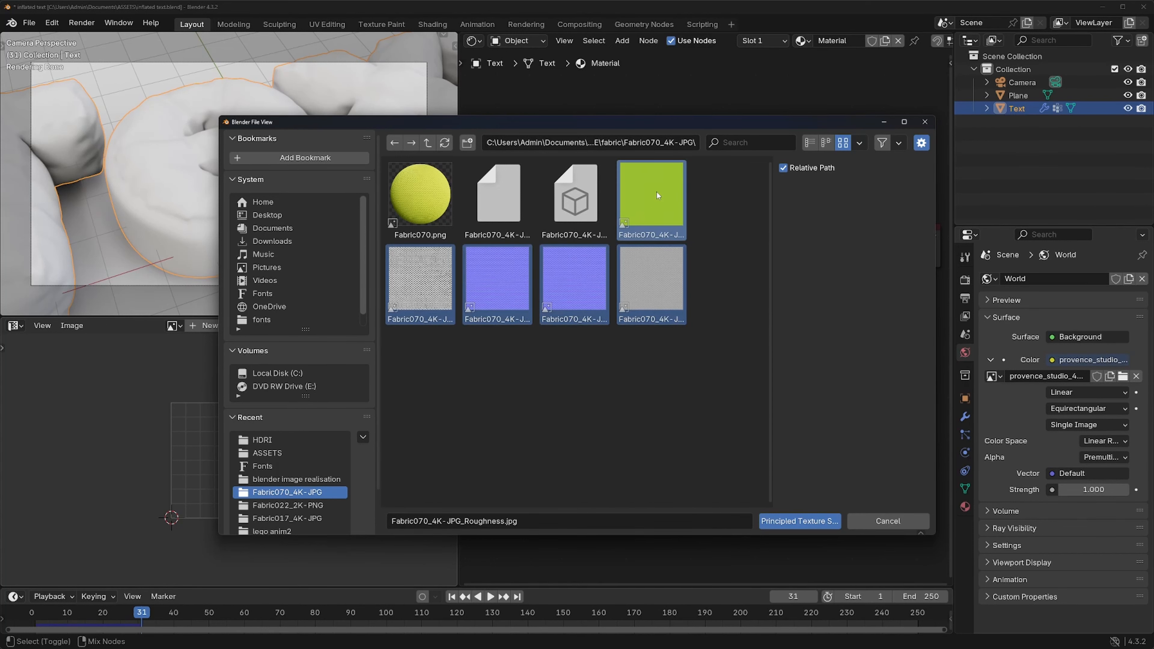
pyautogui.click(798, 521)
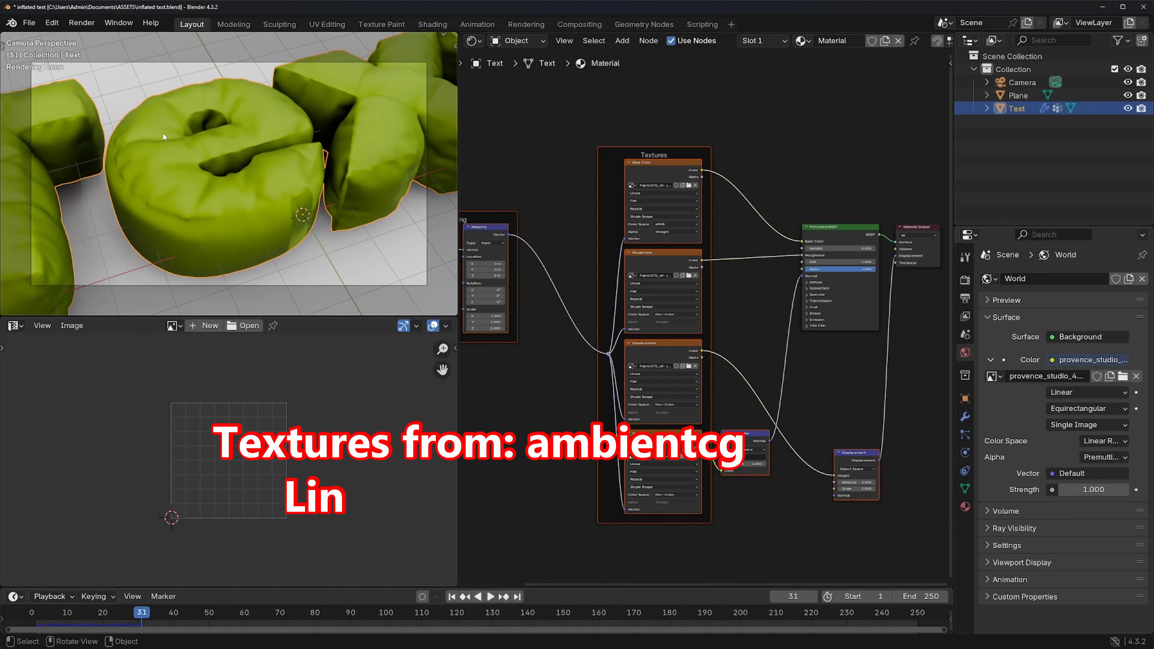
# Shade the inflated text smooth and unwrap its entire mesh in Edit Mode with Smart UV Project at a 66° angle limit.
pyautogui.rightClick(179, 150)
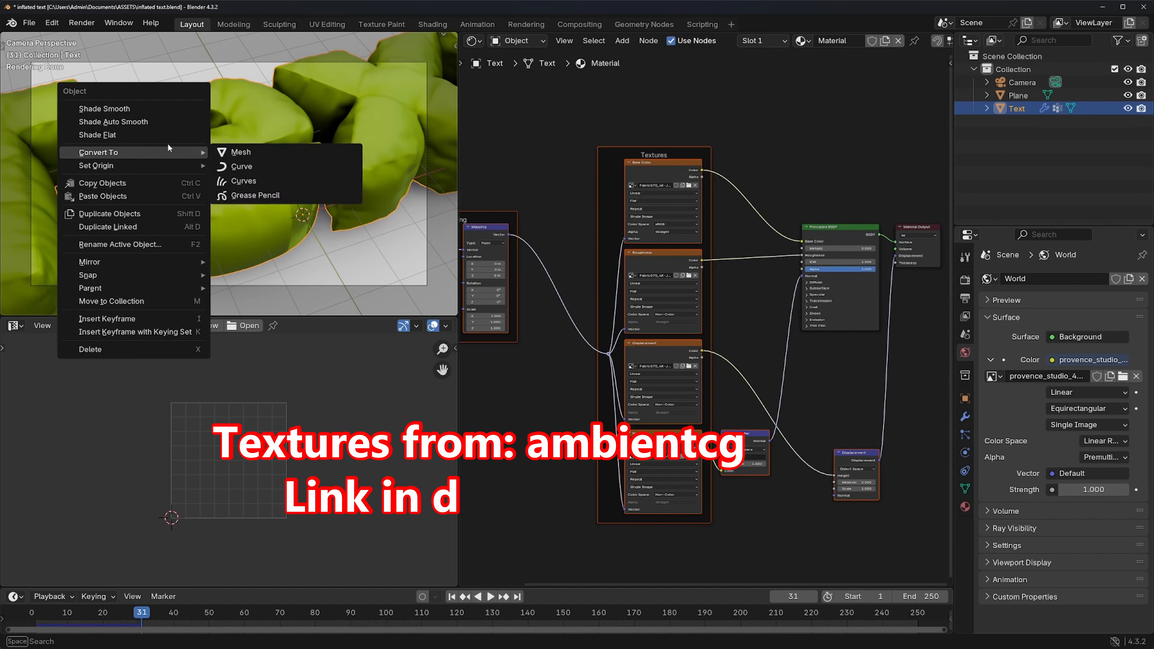
pyautogui.click(131, 109)
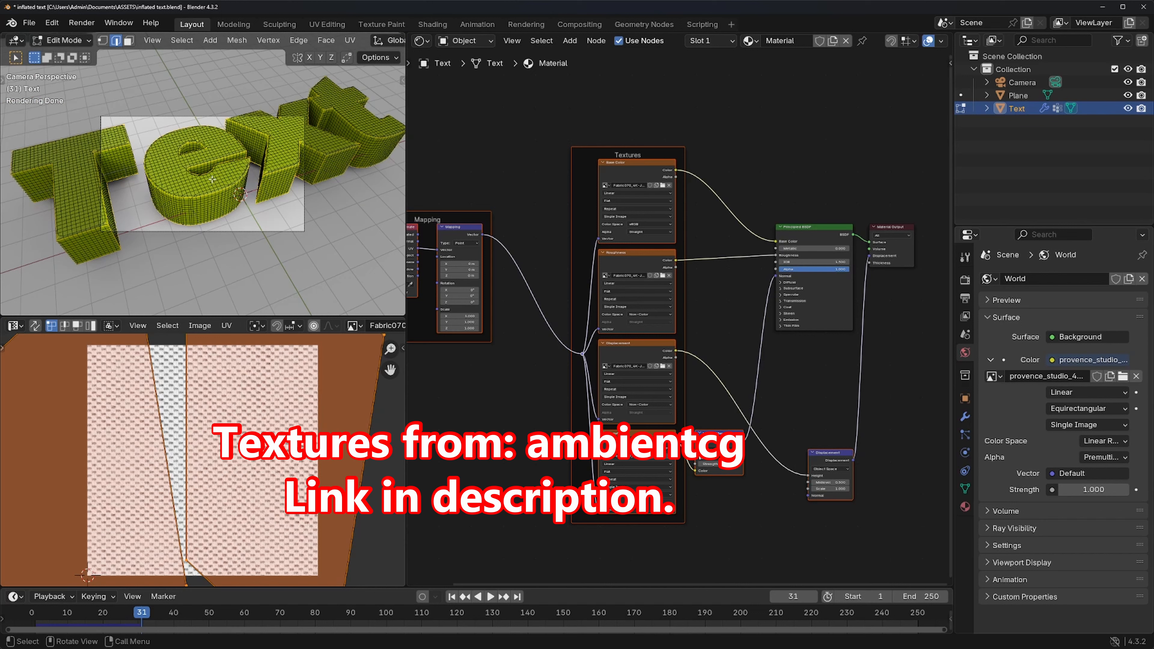
pyautogui.press('a')
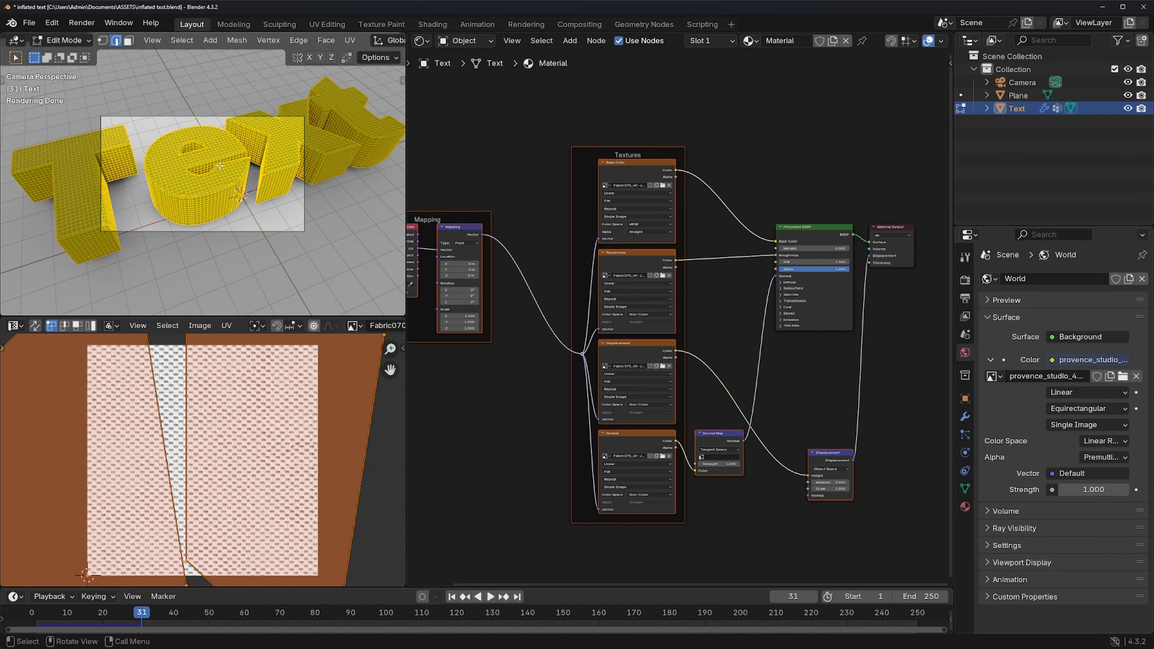
pyautogui.click(350, 40)
pyautogui.moveTo(409, 55)
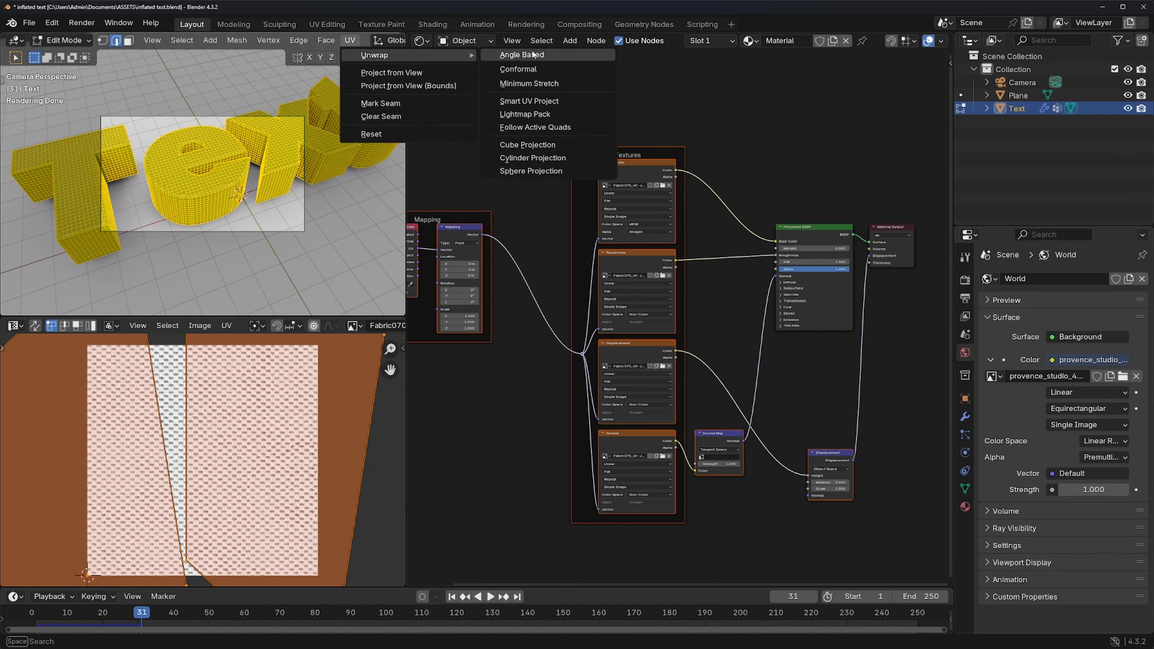
pyautogui.click(518, 100)
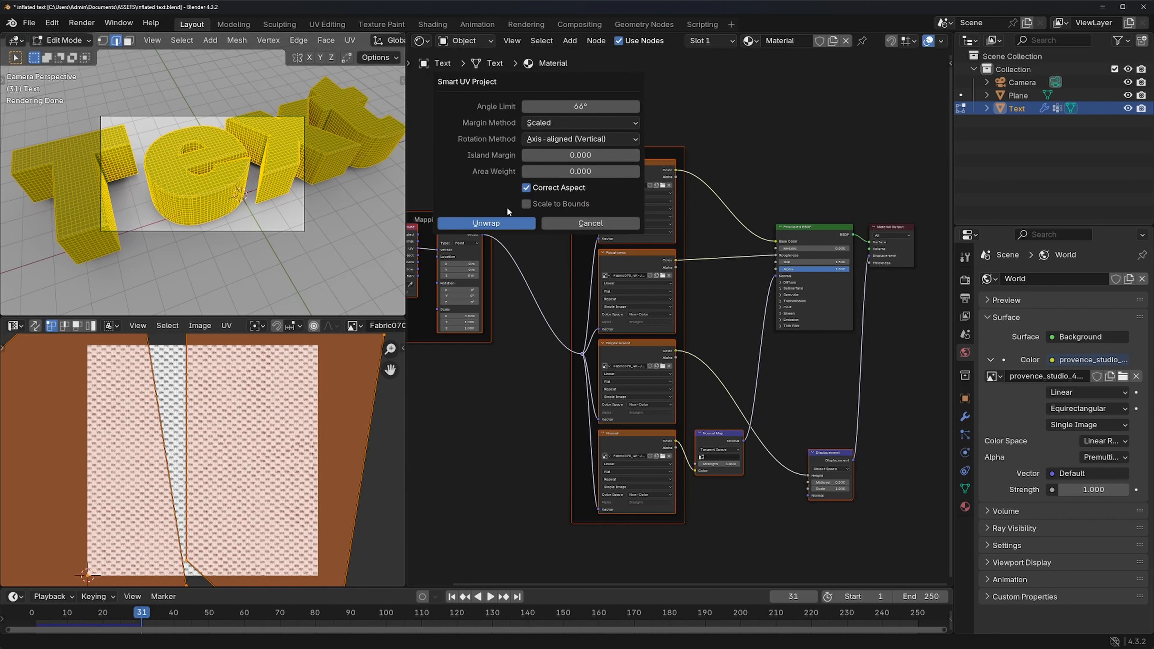
pyautogui.click(483, 224)
# Scale all the text's UV islands by 2 and return to Object Mode to check the fabric texture on the letters.
pyautogui.write('s')
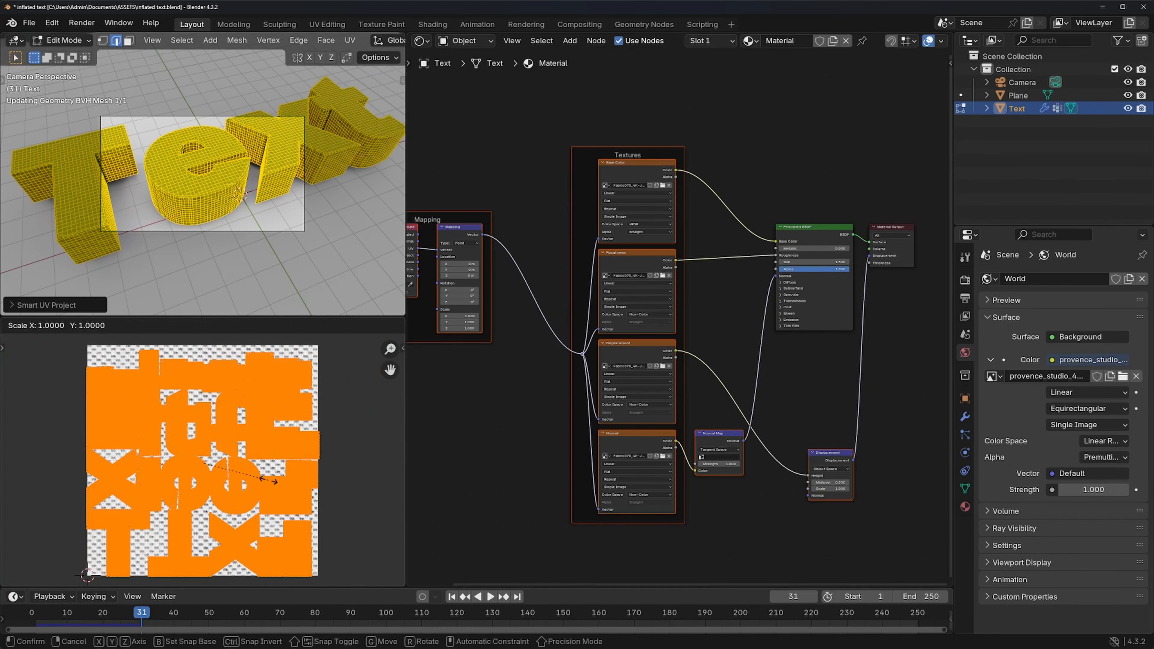
pyautogui.write('2')
pyautogui.press('Return')
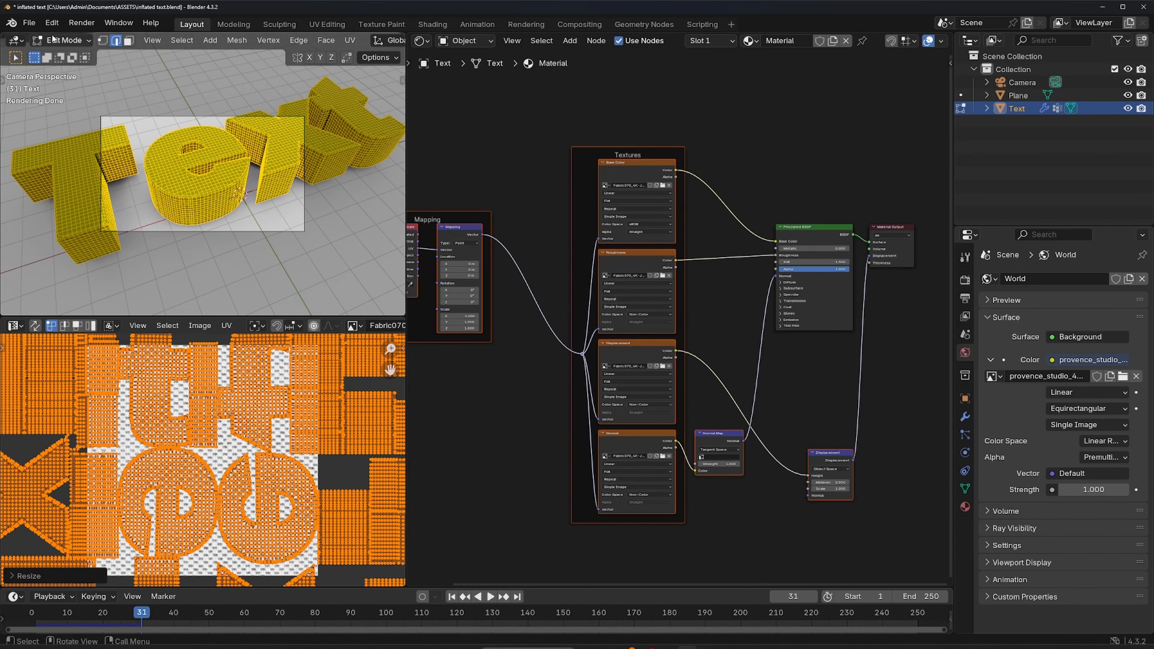
pyautogui.click(53, 39)
pyautogui.click(61, 55)
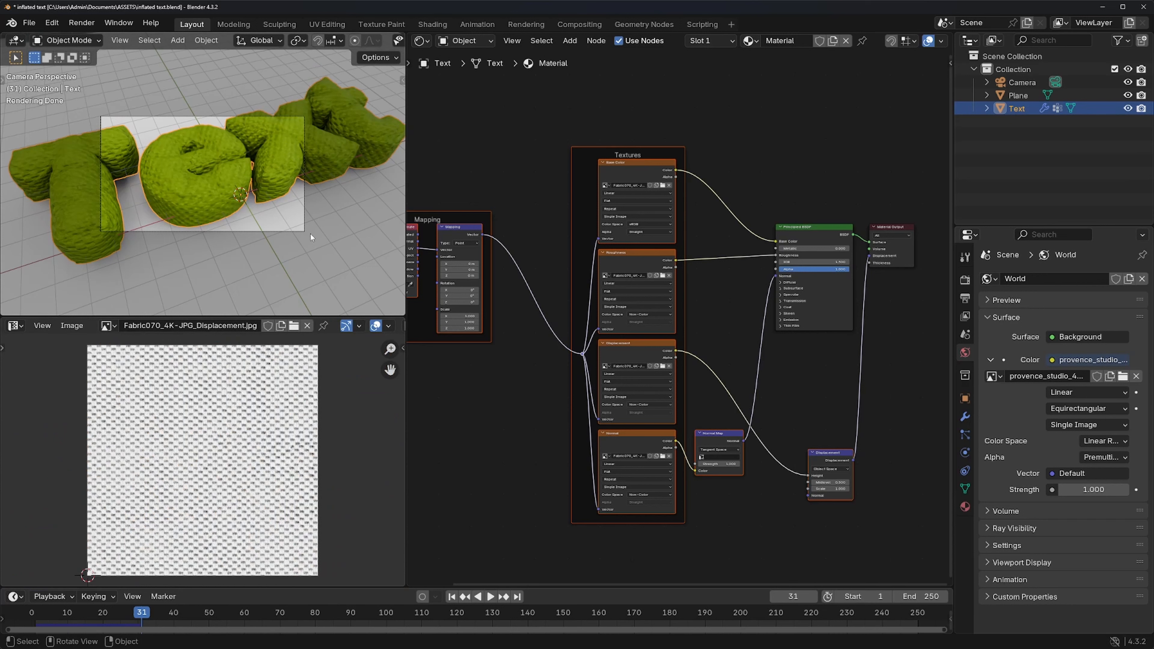
pyautogui.scroll(2, 332, 214)
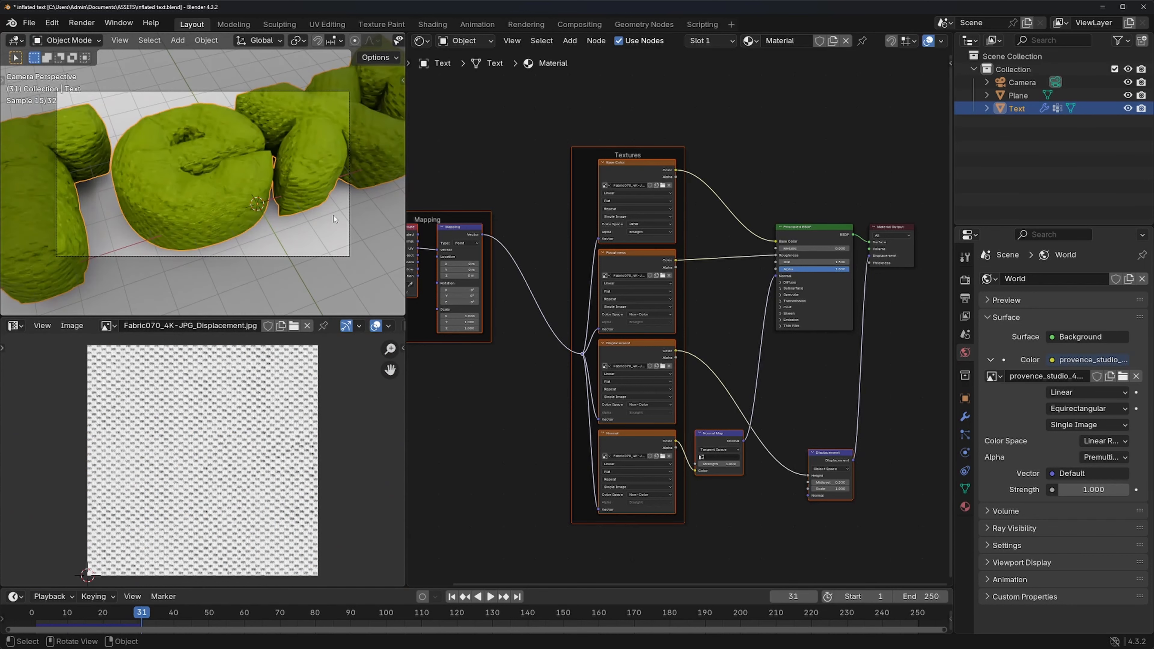
pyautogui.scroll(2, 334, 215)
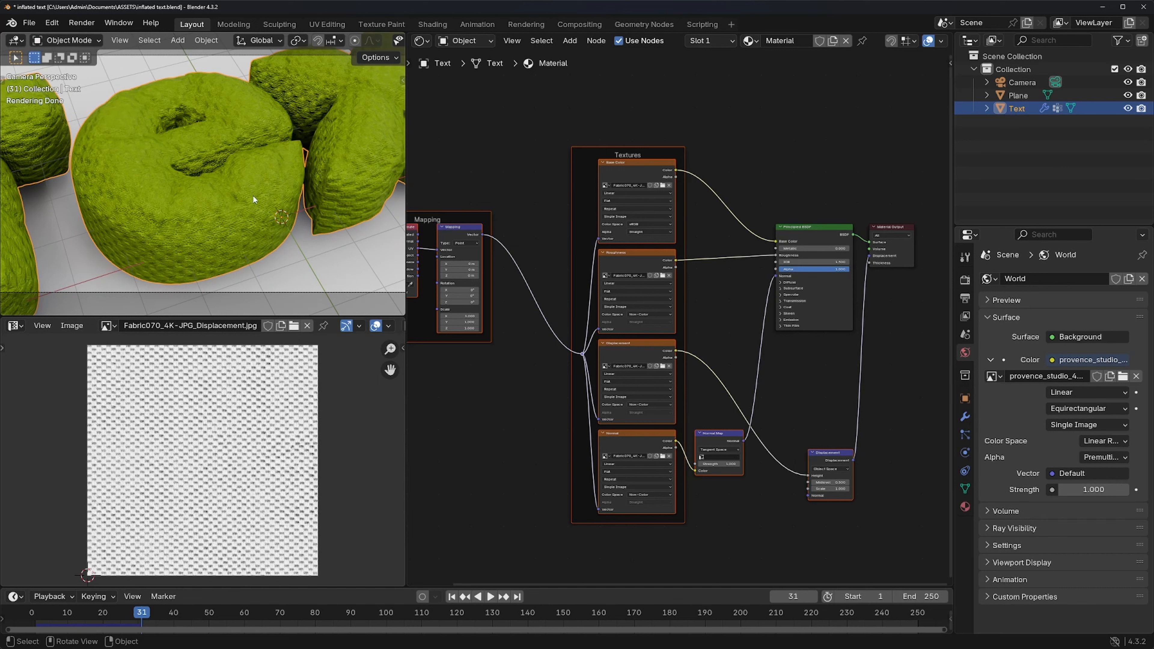
# Enlarge the text's UV islands further by about 1.6 in Edit Mode, return to Object Mode and inspect the fabric weave up close.
pyautogui.click(64, 40)
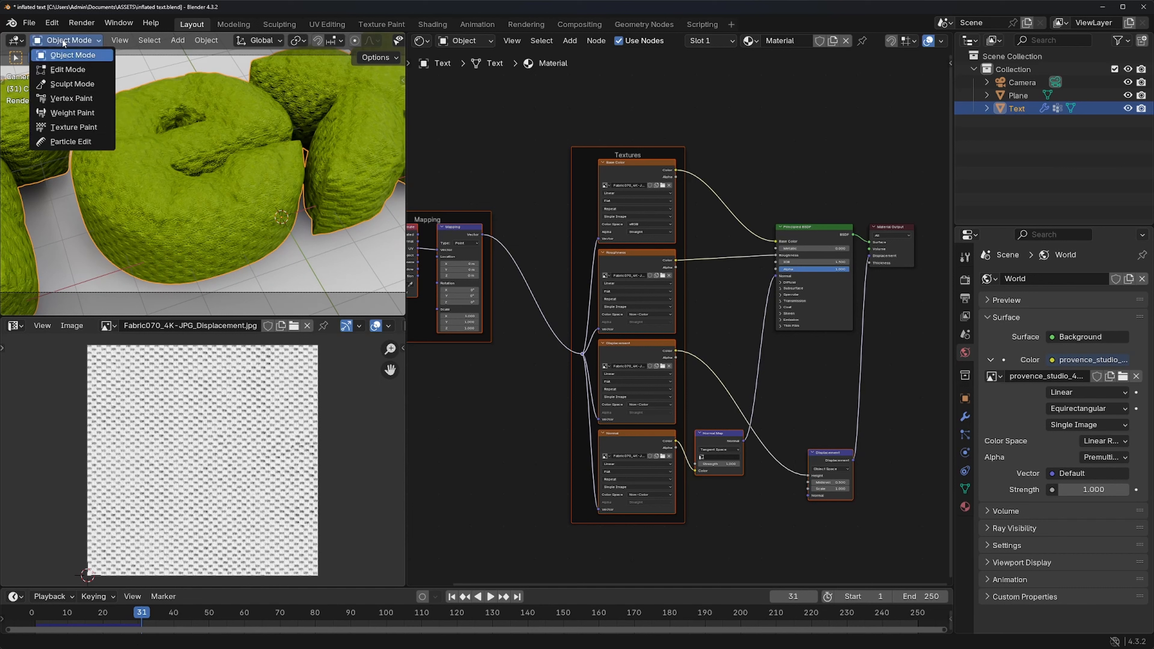
pyautogui.click(67, 69)
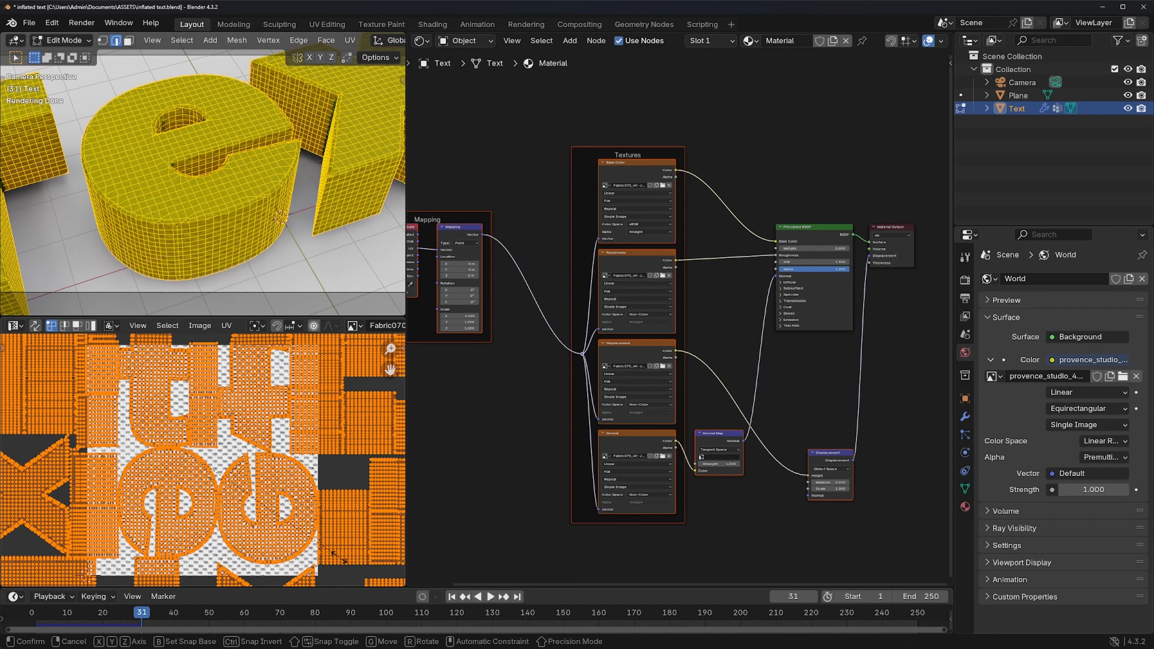
pyautogui.press('s')
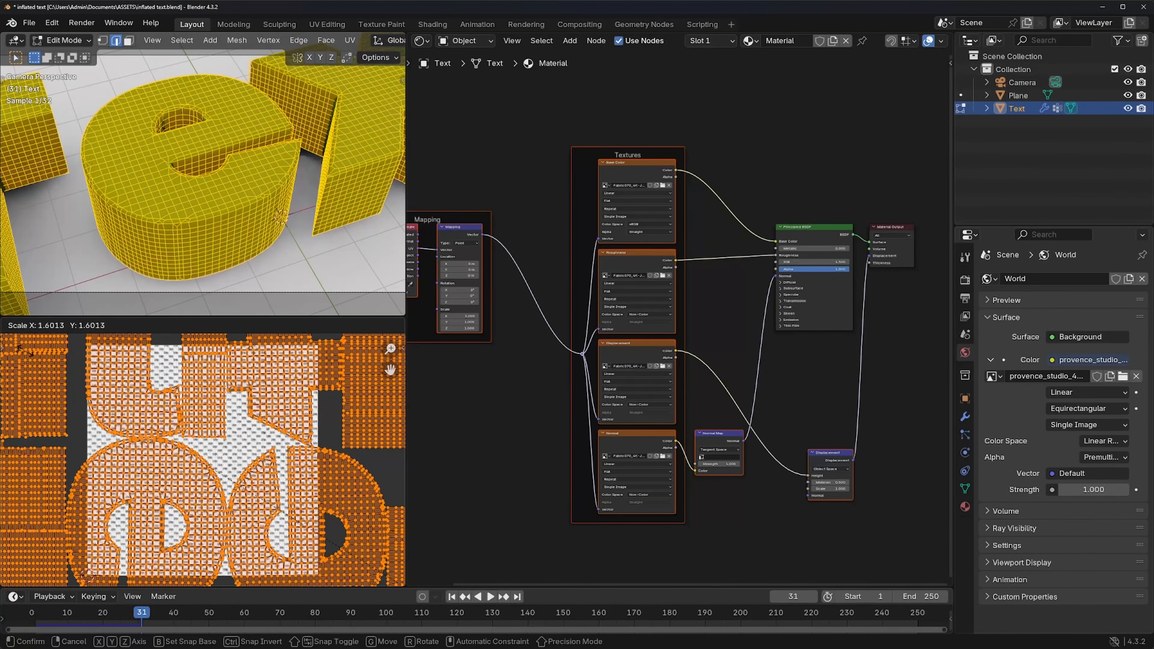
pyautogui.click(39, 360)
pyautogui.click(62, 40)
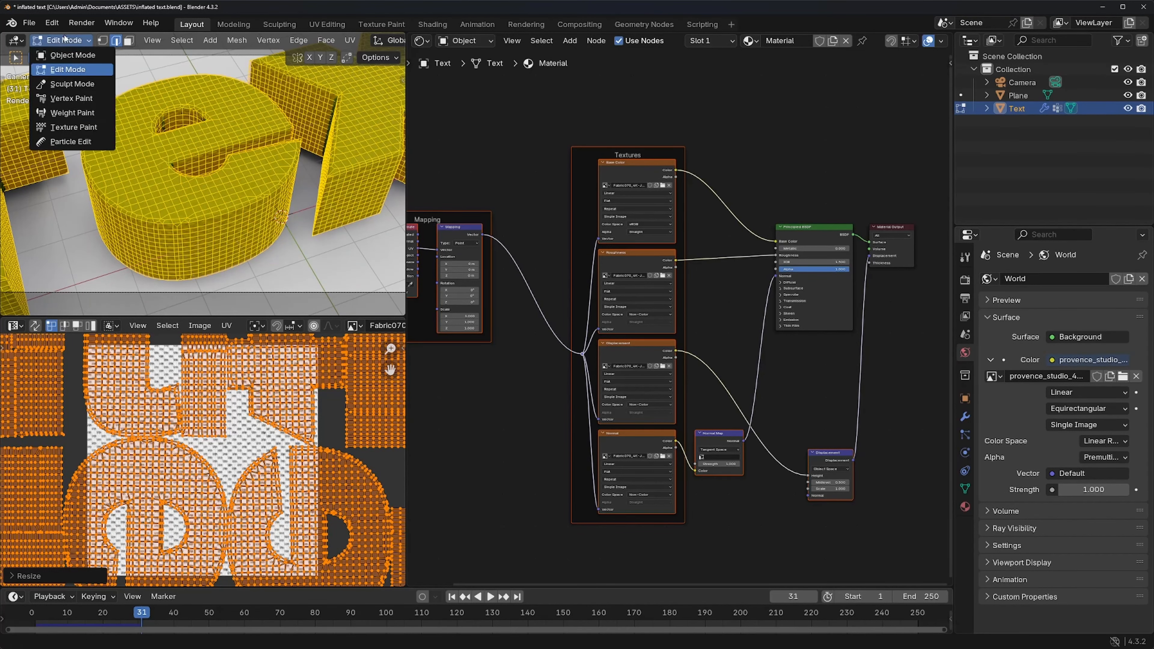
pyautogui.click(64, 55)
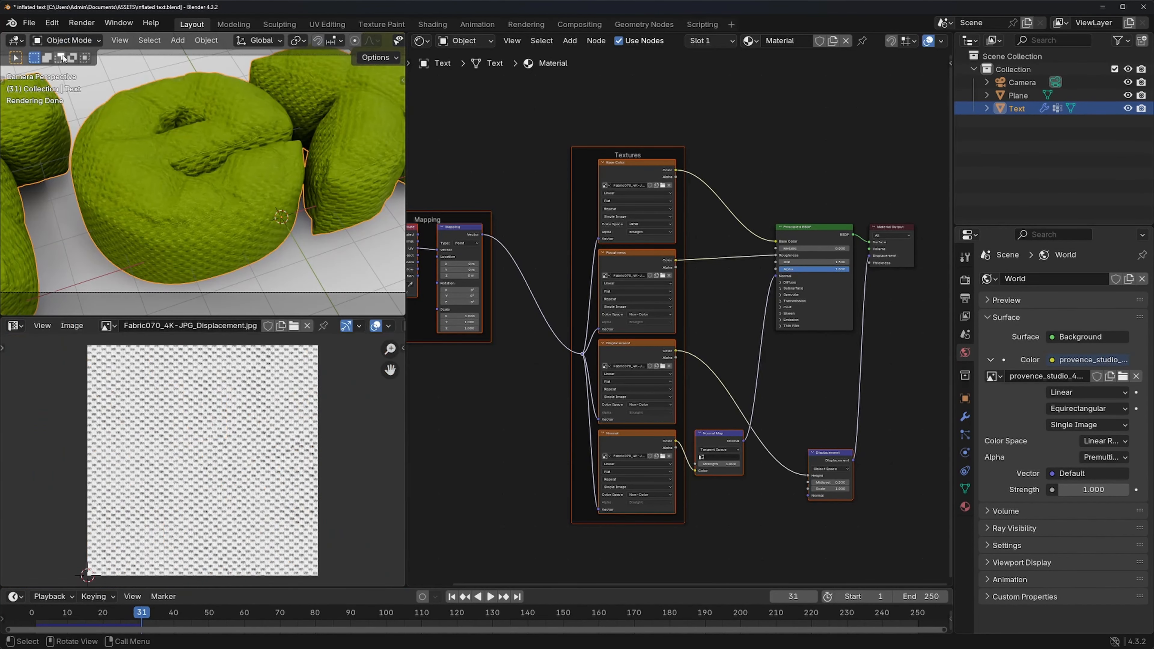
pyautogui.scroll(4, 318, 196)
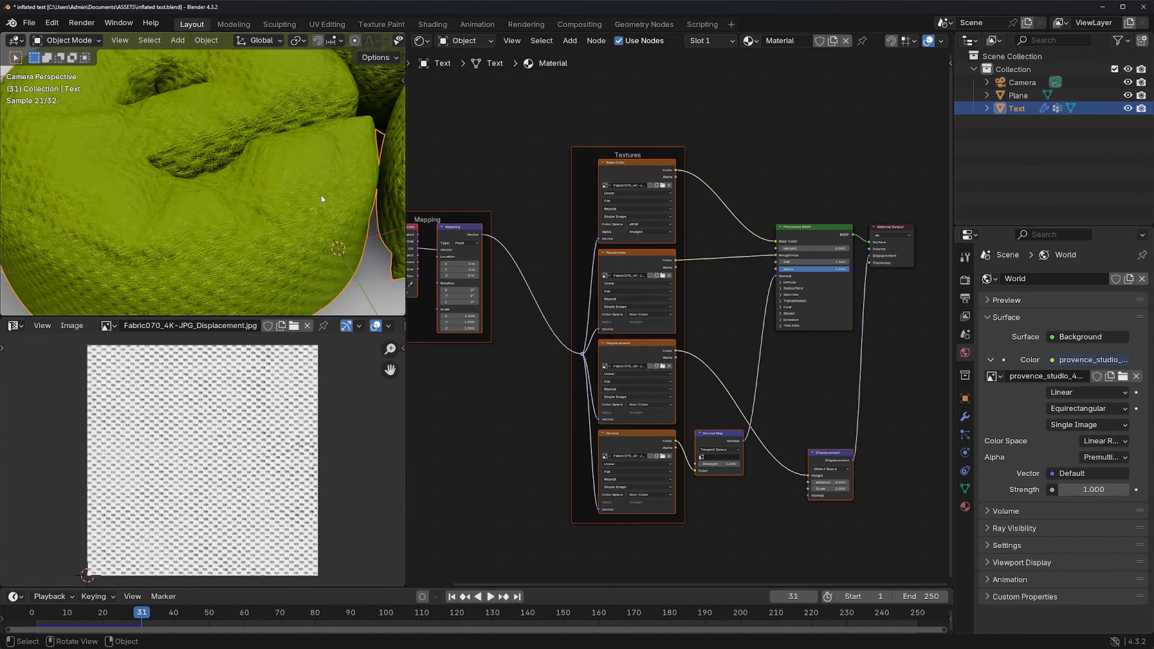
pyautogui.scroll(-6, 321, 194)
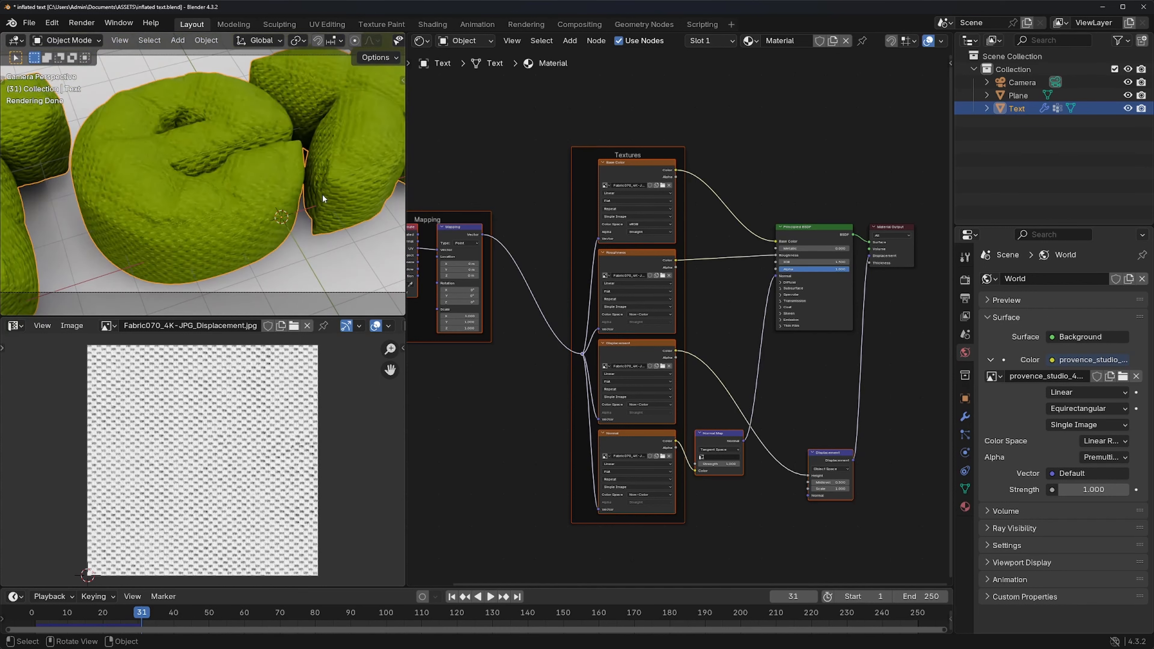
pyautogui.scroll(1, 322, 195)
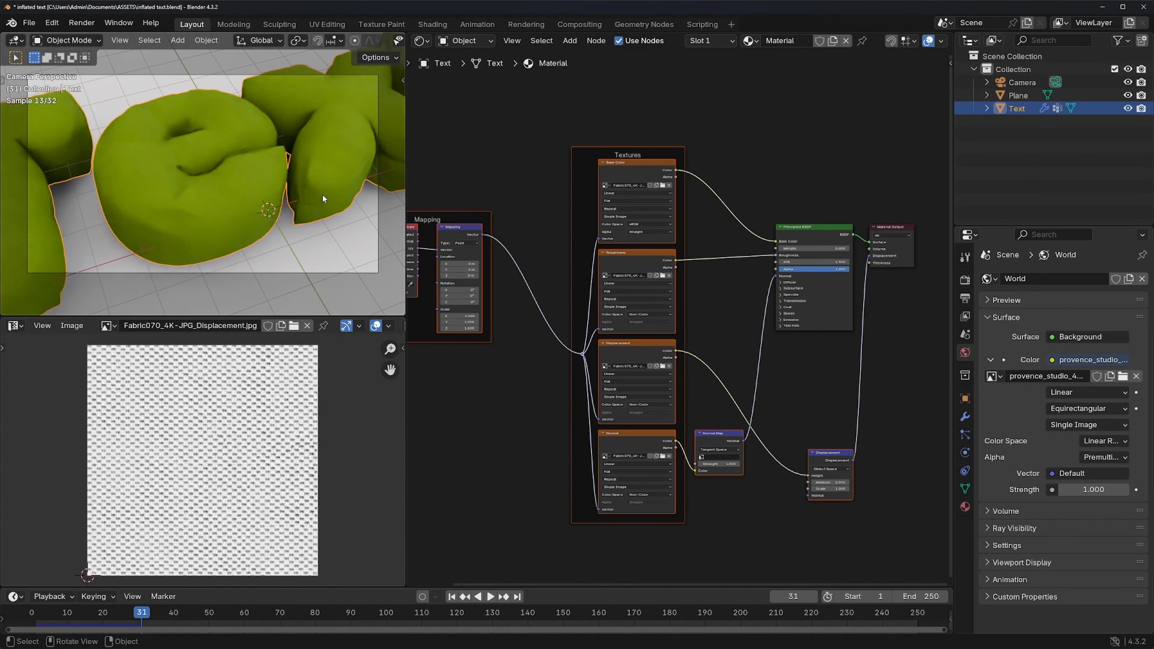